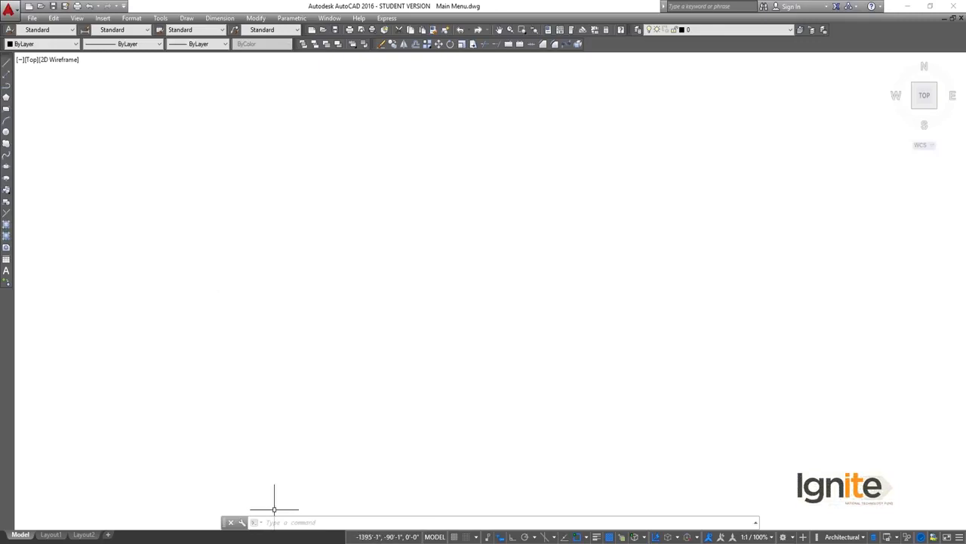
- Switch to the File Explorer window showing the New Volume (D:) drive
mouse_move(260, 543)
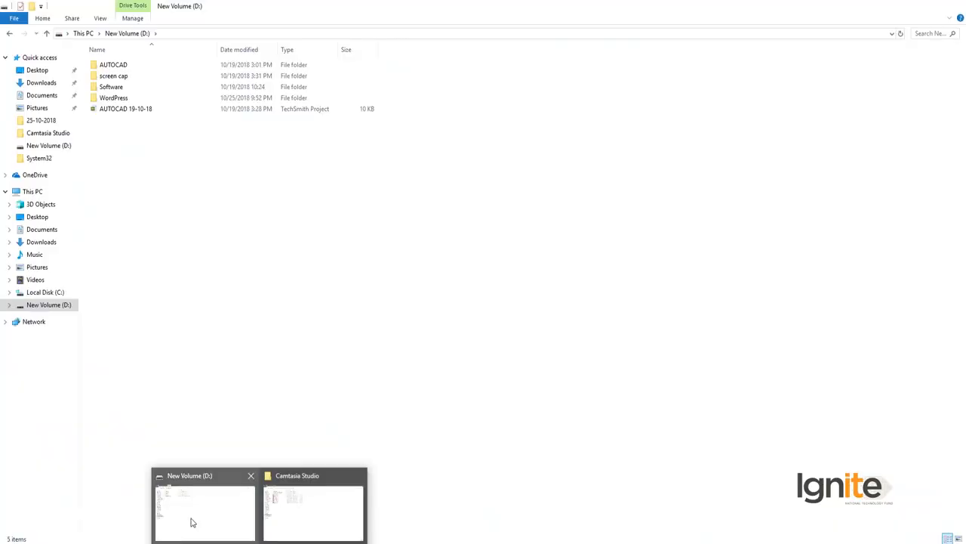
left_click(227, 499)
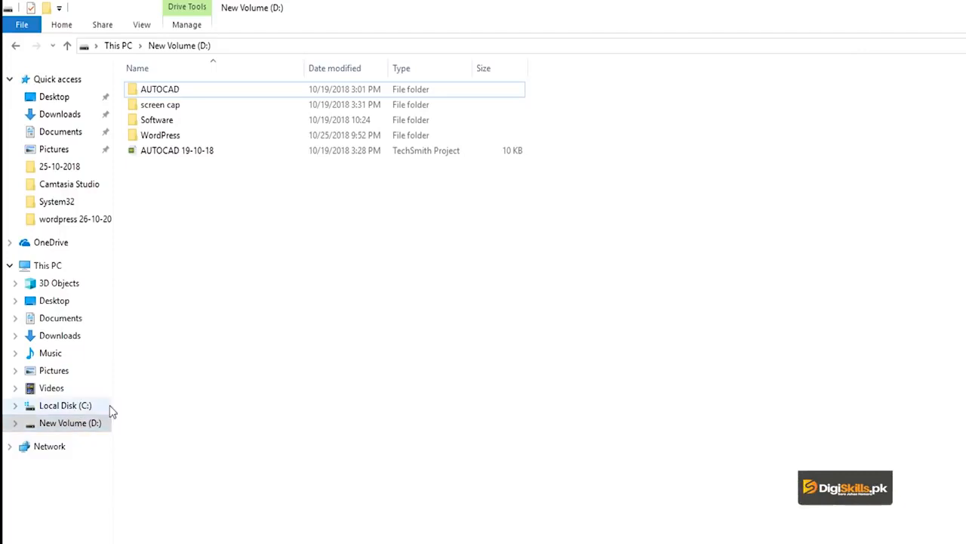
right_click(189, 279)
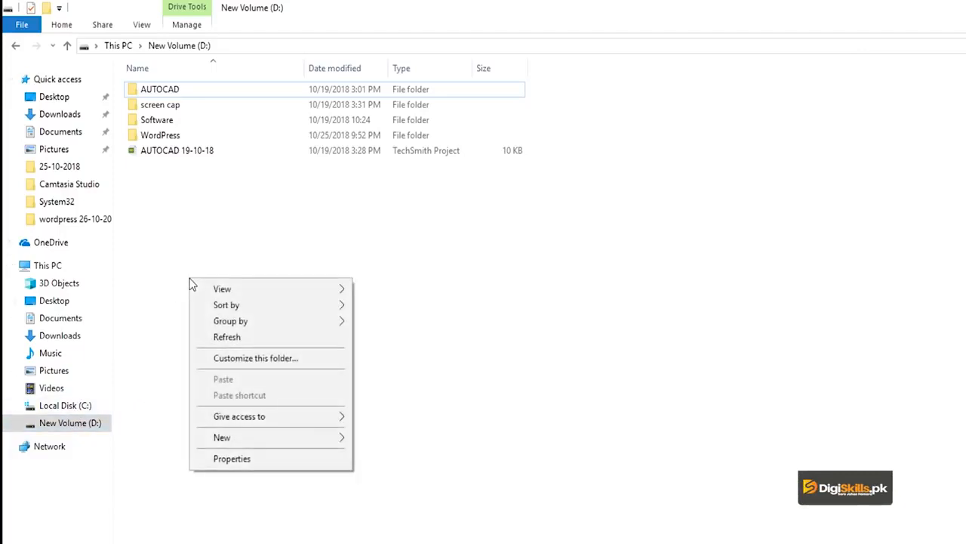
mouse_move(278, 439)
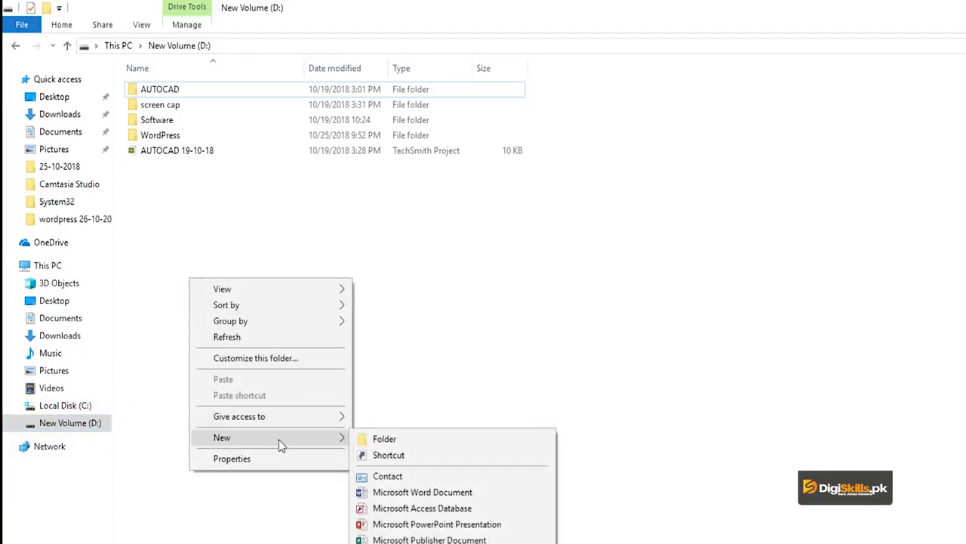
left_click(88, 428)
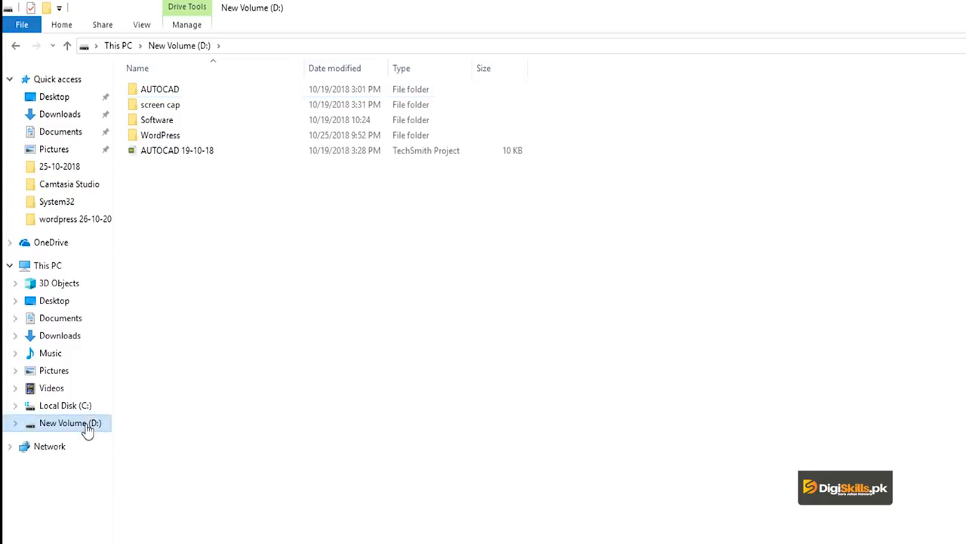
- Create a folder named AUTOCADFILES on the New Volume (D:) drive
right_click(252, 300)
mouse_move(392, 463)
left_click(496, 458)
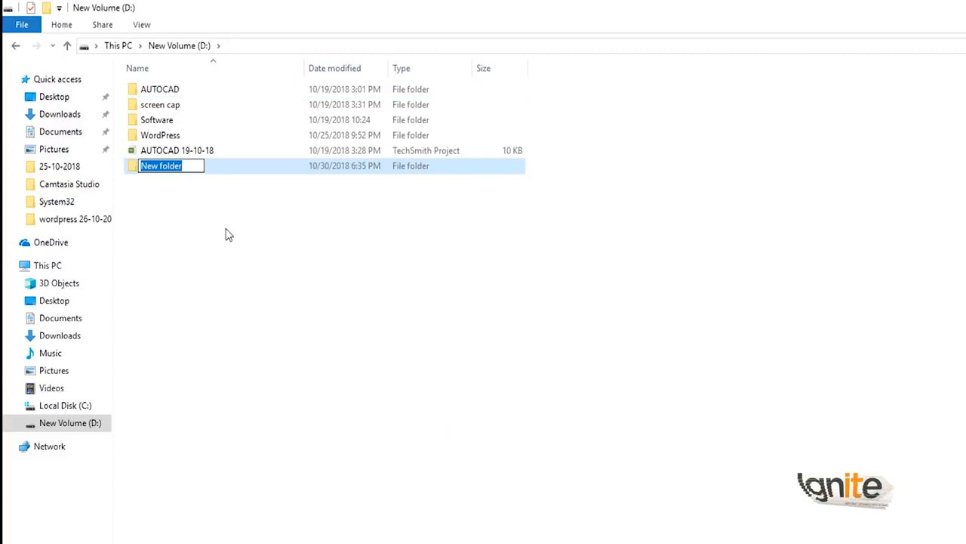
type("A")
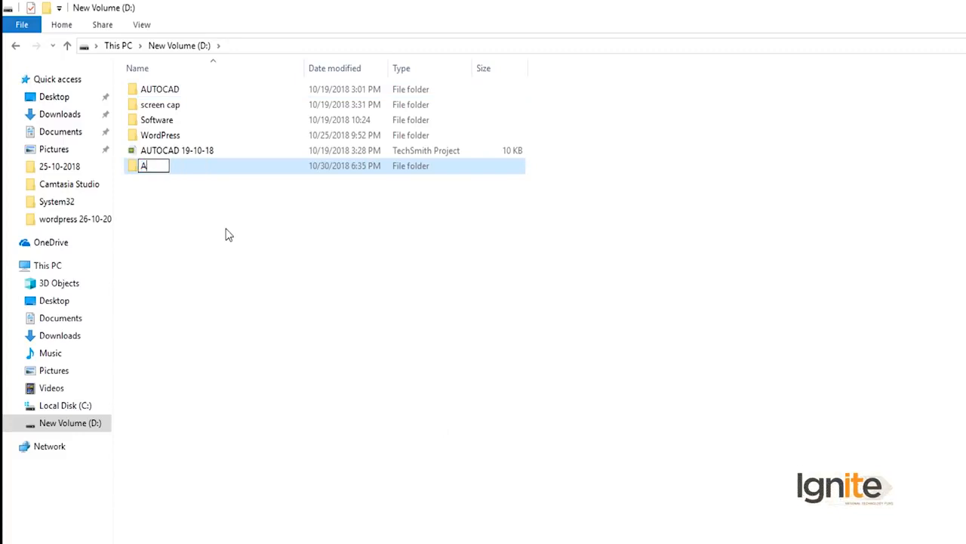
type("UTOC")
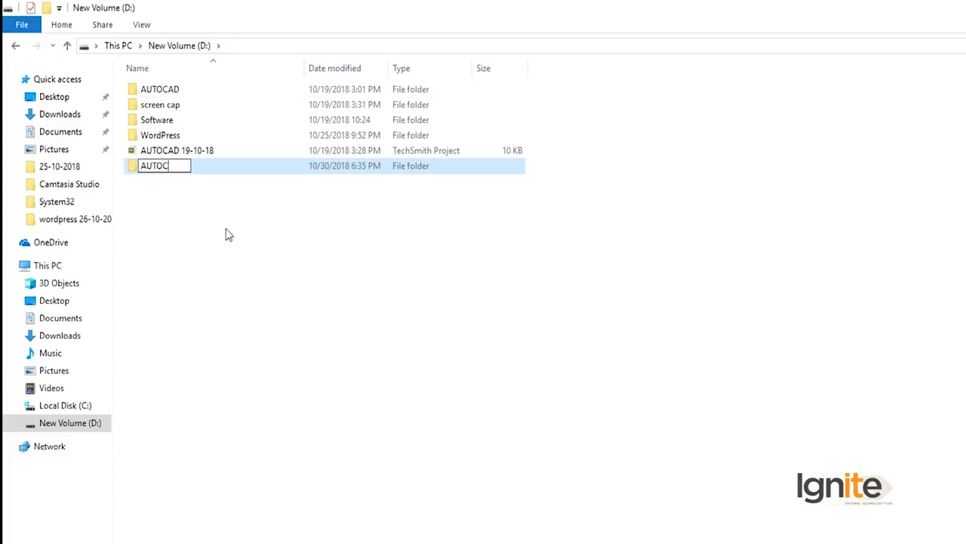
type("ADFILES")
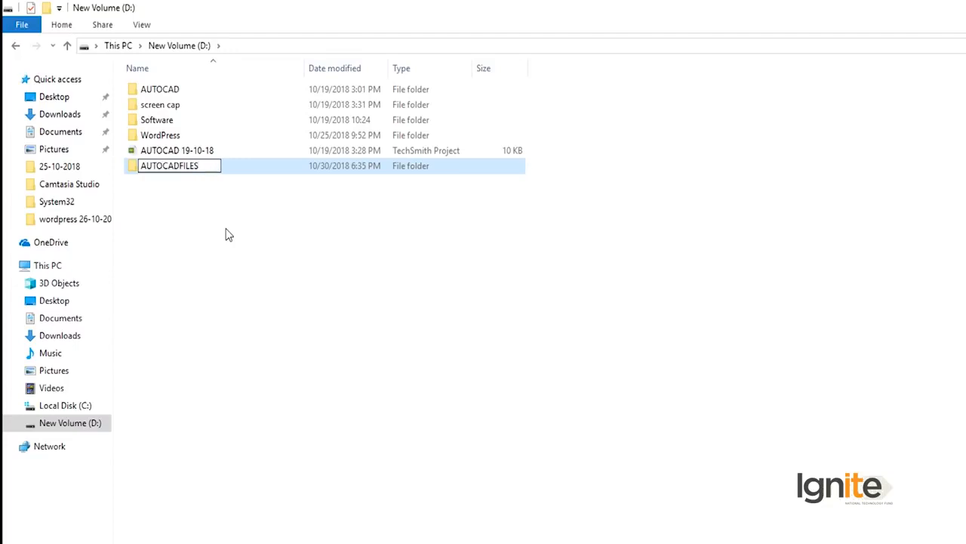
key("Return")
- Create a subfolder named 20-10-2018 inside the AUTOCADFILES folder and open it
double_click(232, 172)
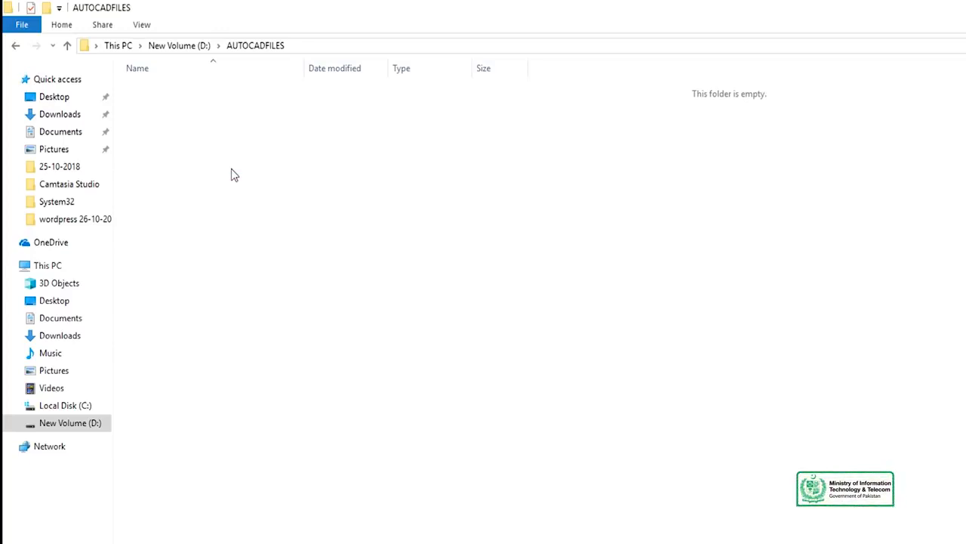
right_click(214, 114)
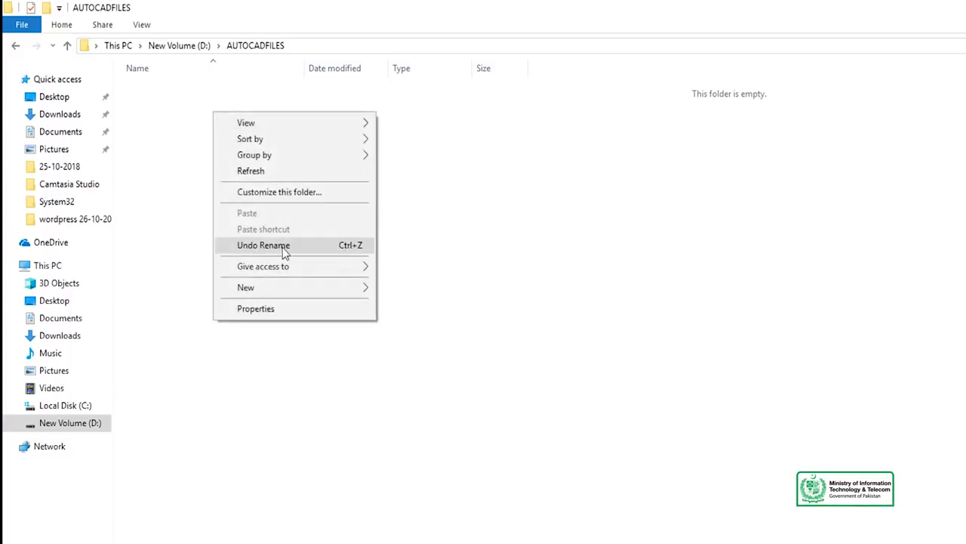
mouse_move(365, 287)
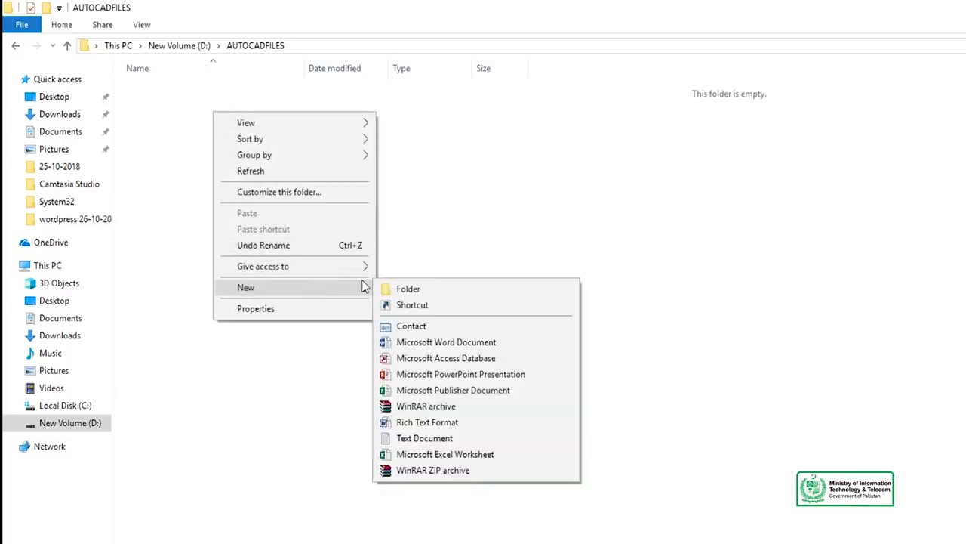
left_click(428, 287)
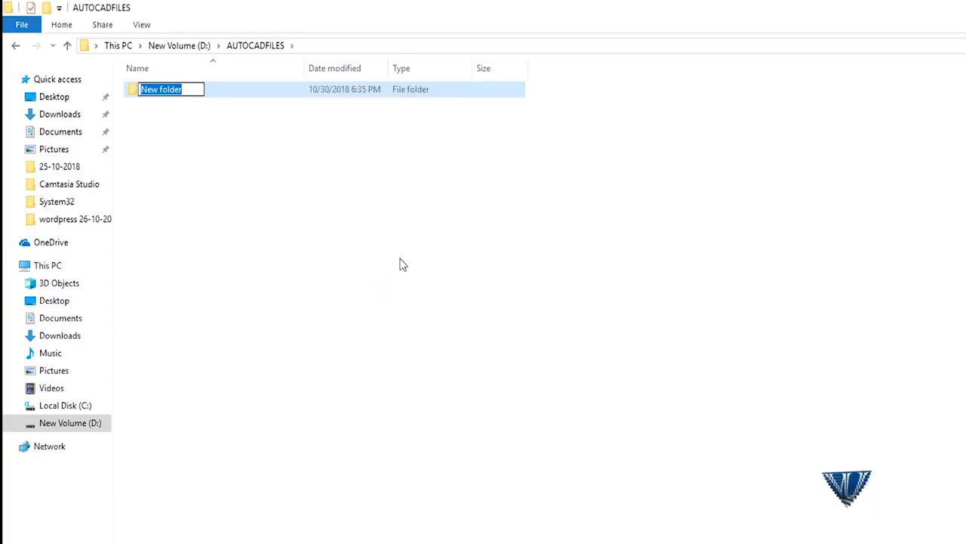
type("29")
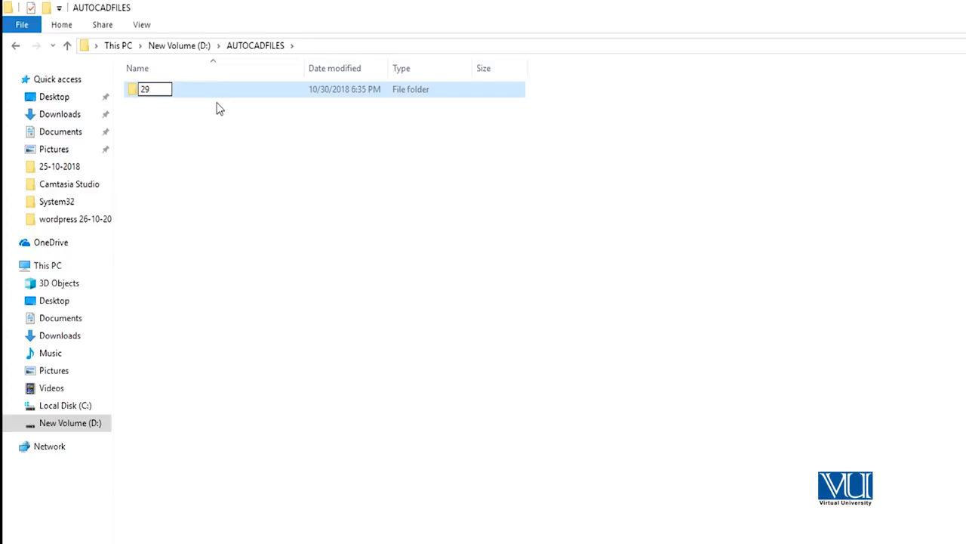
key("BackSpace")
key("BackSpace")
type("2")
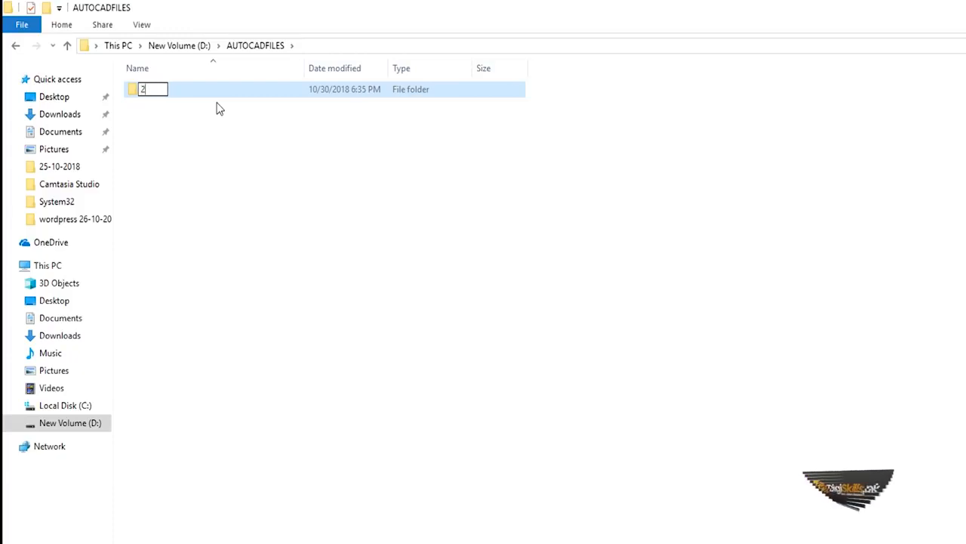
type("0-10-2018")
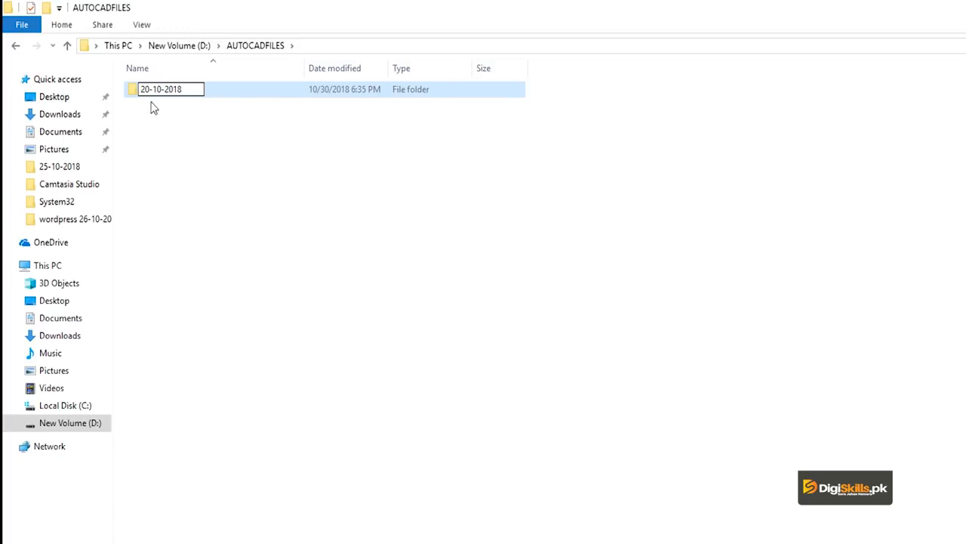
key("Return")
double_click(191, 102)
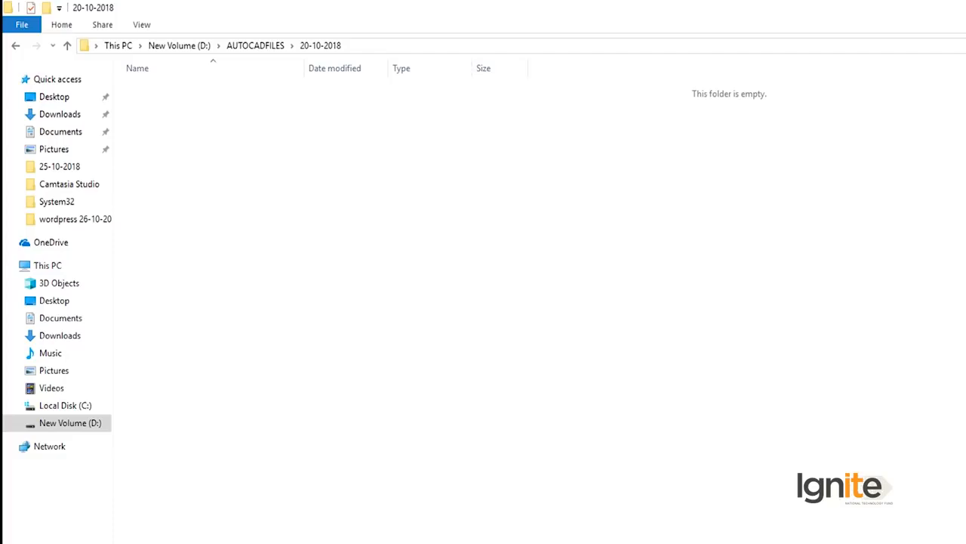
- Switch to Main Menu.dwg in AutoCAD and start a Save As with D:\AUTOCADFILES\20-10-2018 as the destination folder
mouse_move(359, 543)
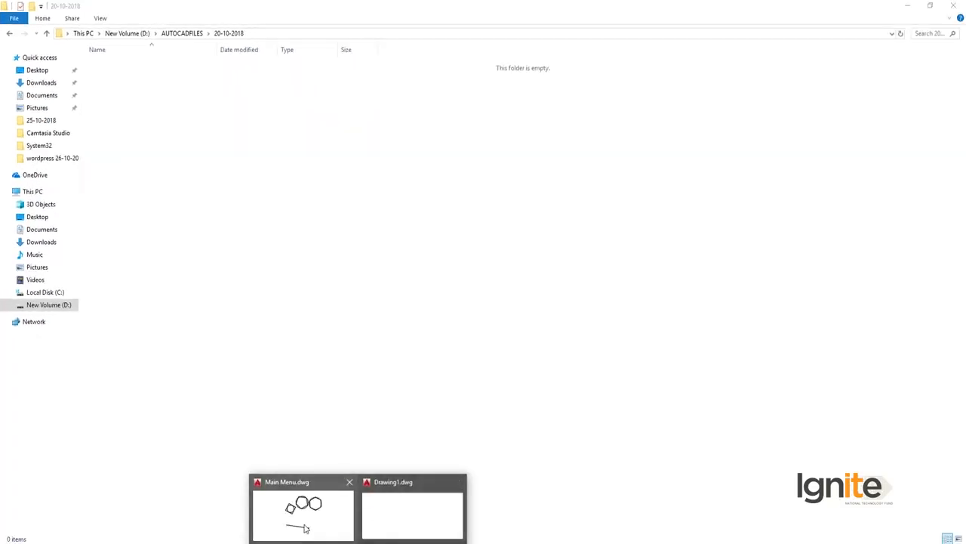
left_click(306, 529)
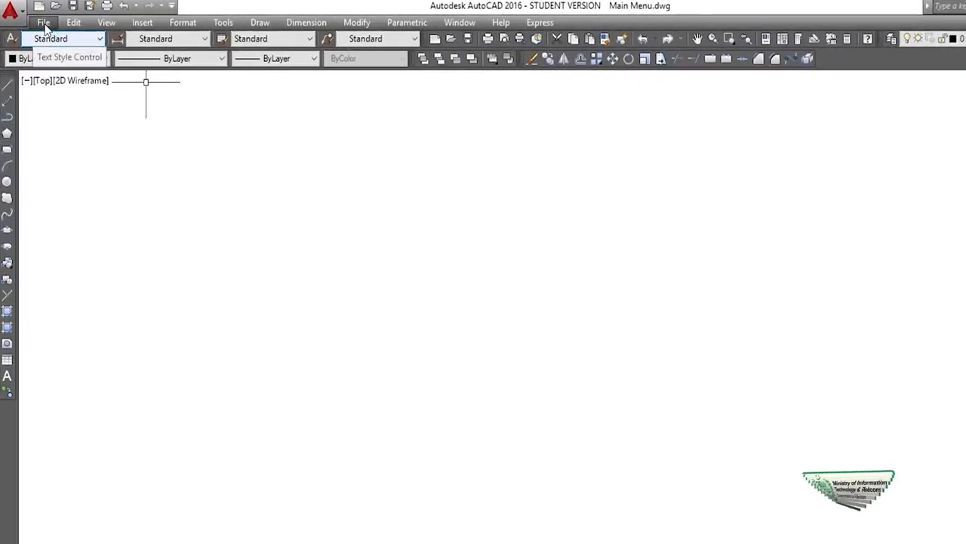
left_click(45, 25)
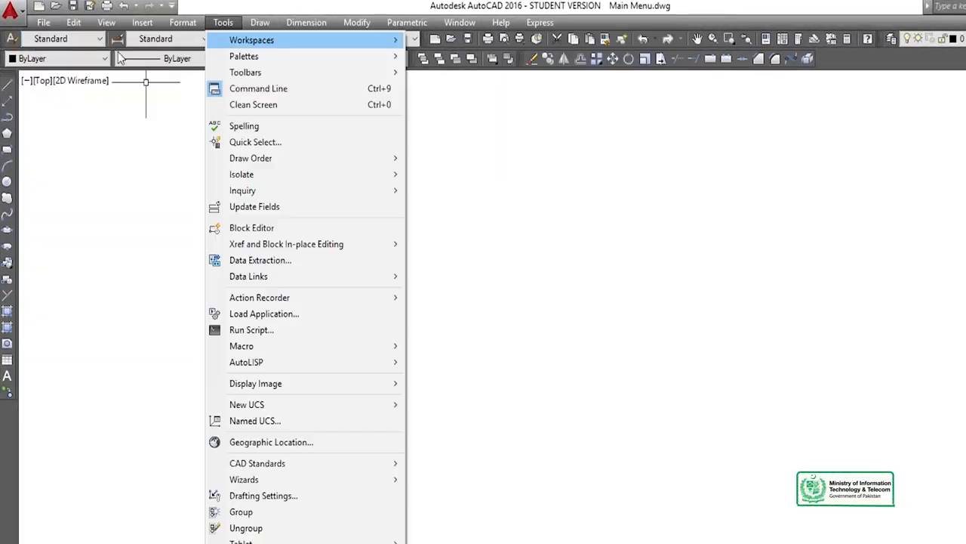
mouse_move(44, 22)
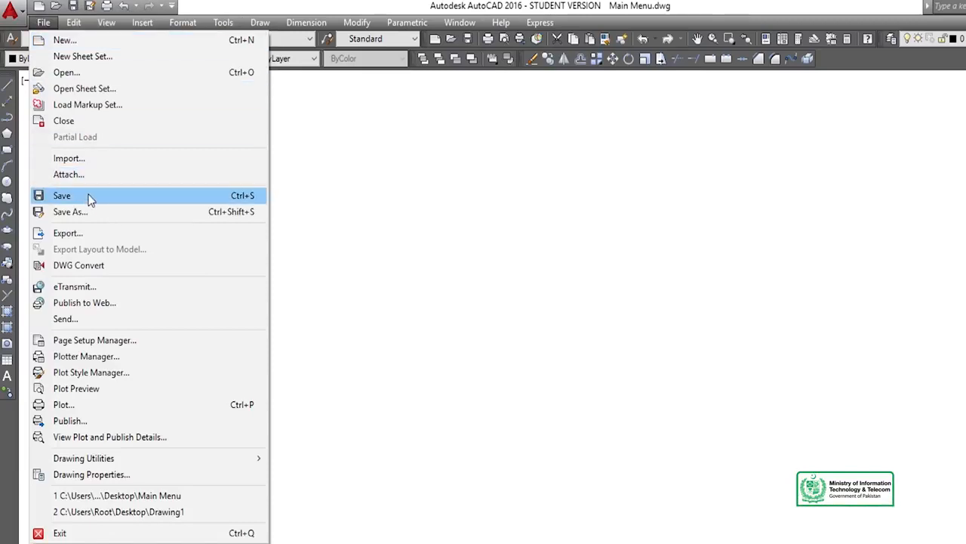
left_click(72, 212)
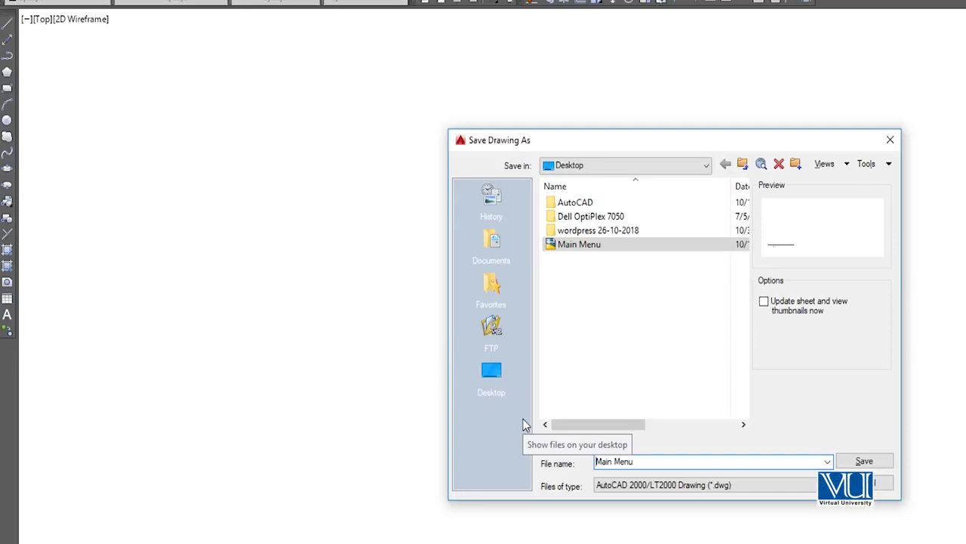
left_click(607, 165)
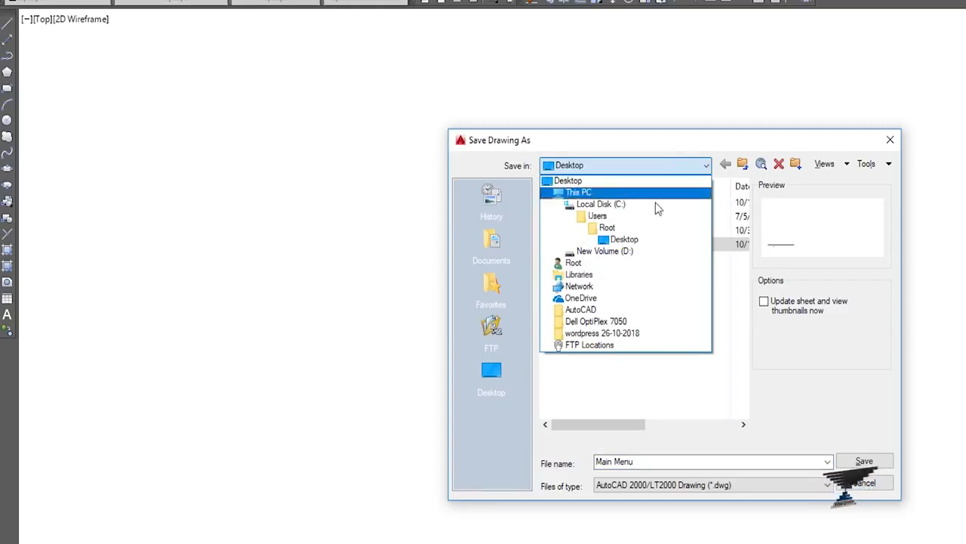
left_click(567, 251)
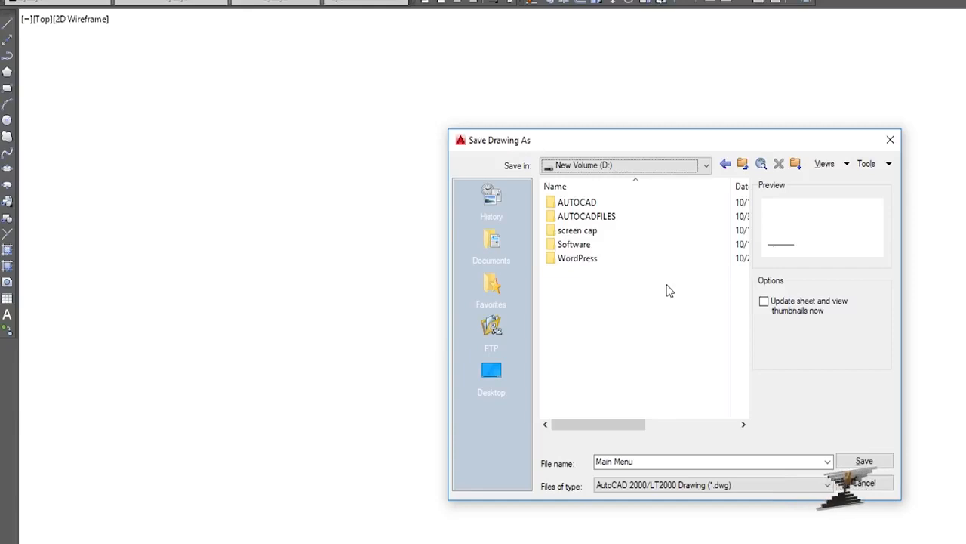
double_click(613, 214)
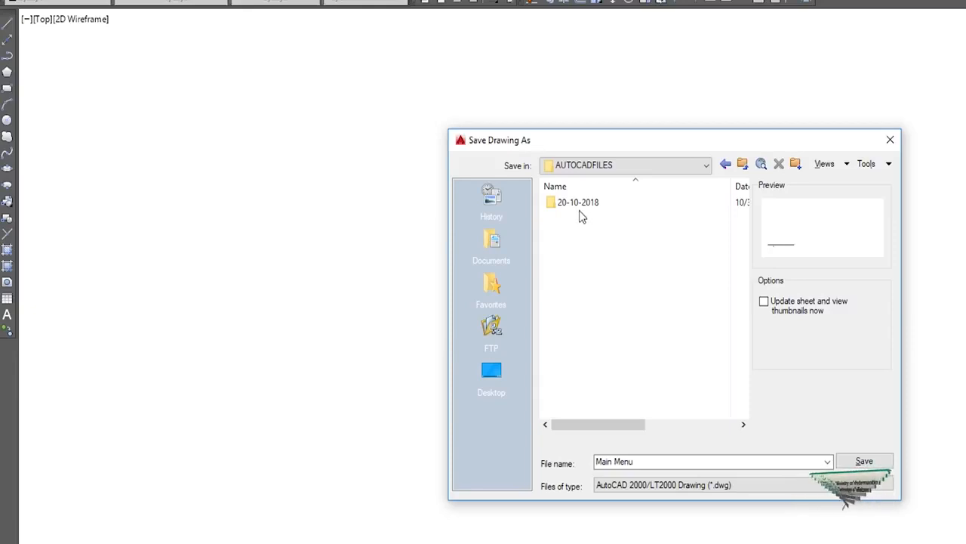
double_click(579, 215)
- Name the drawing "quick overview of commands" and save it as an AutoCAD 2000/LT2000 drawing
left_click(641, 461)
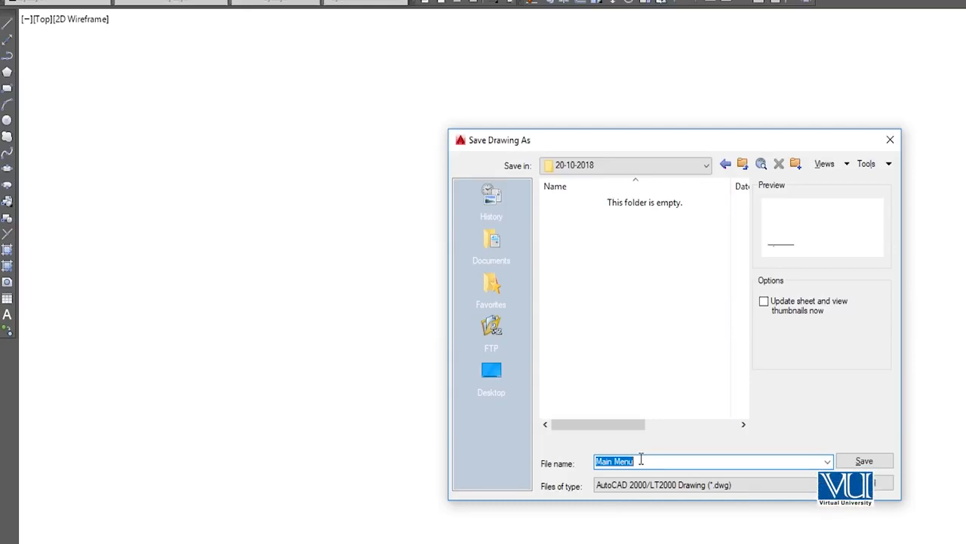
type("qquick")
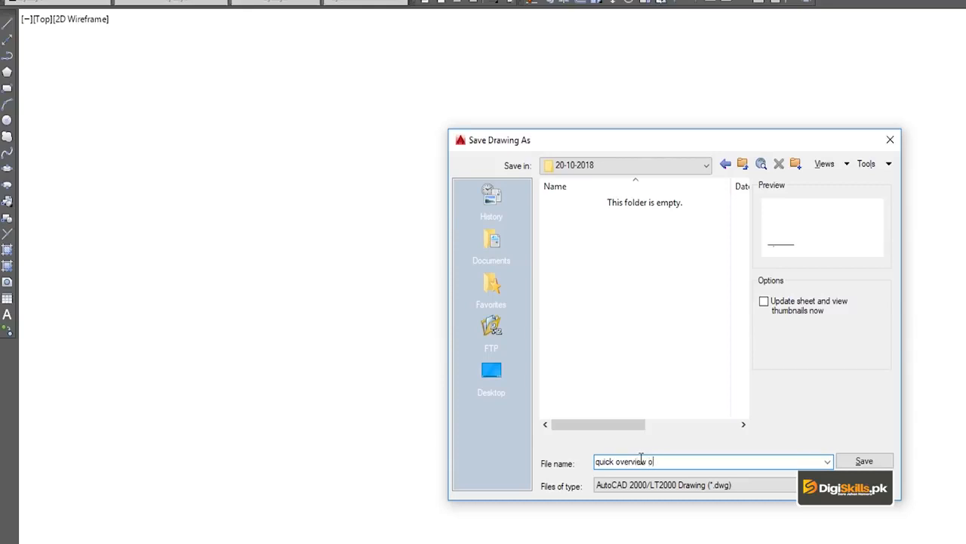
type("overview of commands")
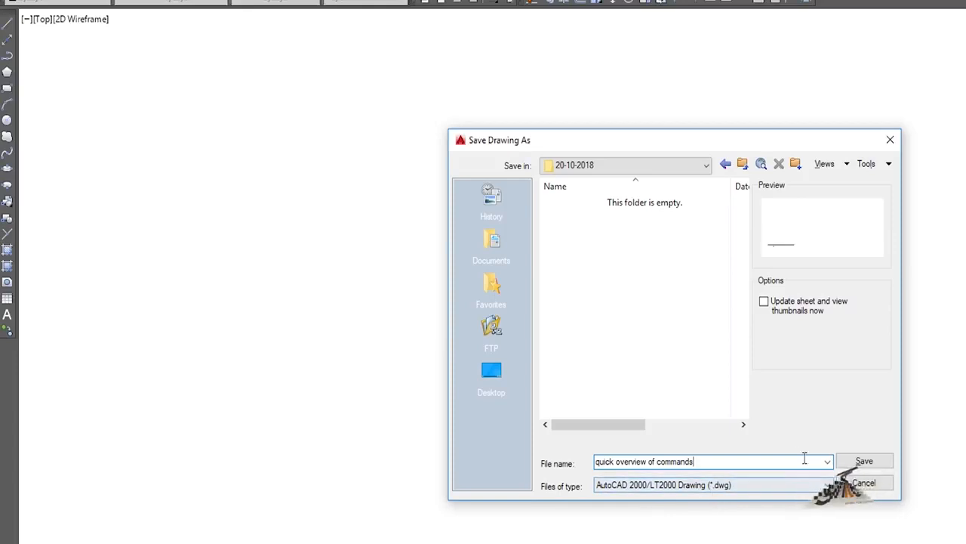
left_click(865, 461)
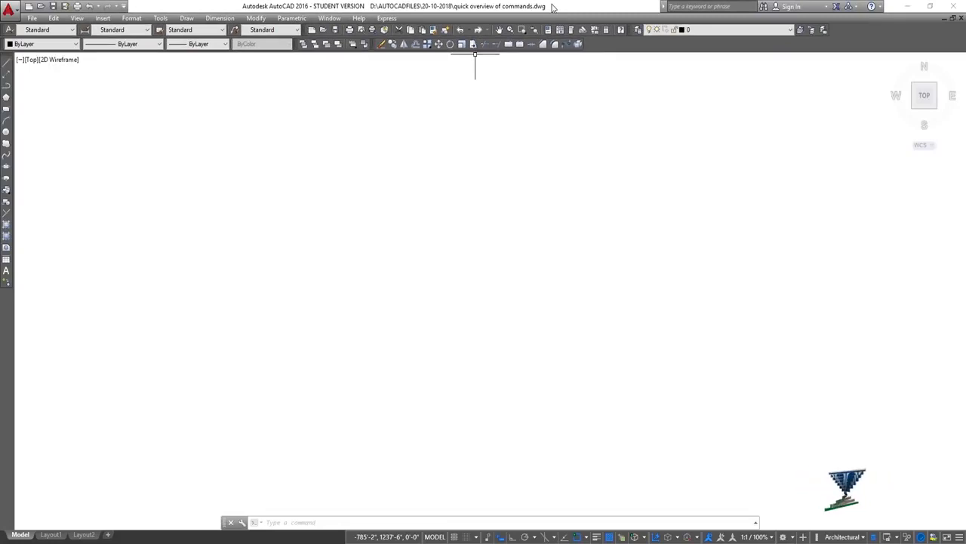
- Draw a single line 400' long at about 2° in the middle of the empty drawing area
left_click(185, 18)
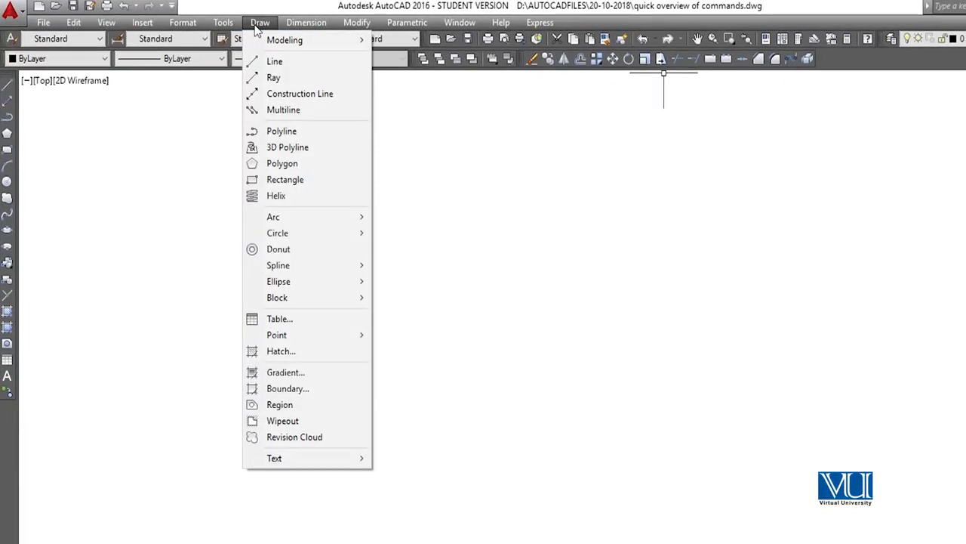
left_click(274, 62)
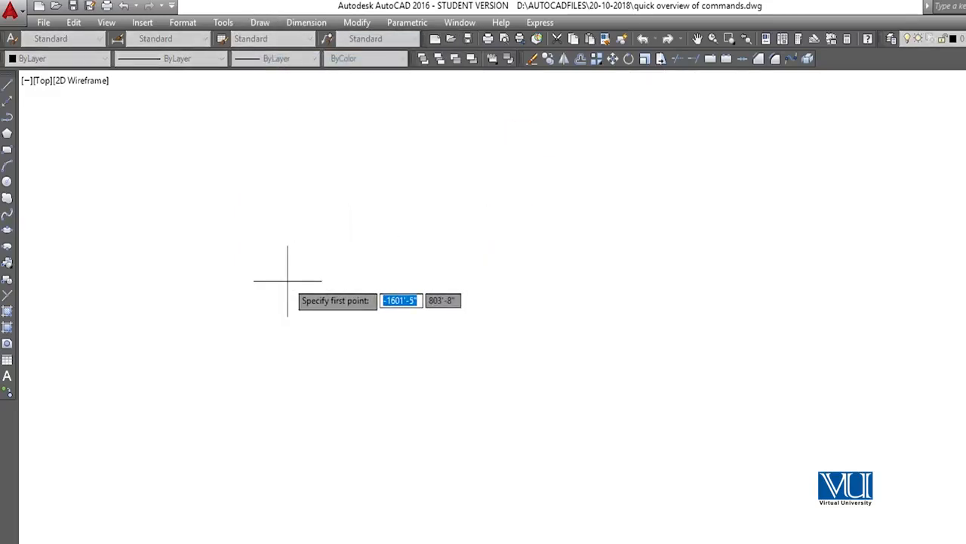
left_click(286, 266)
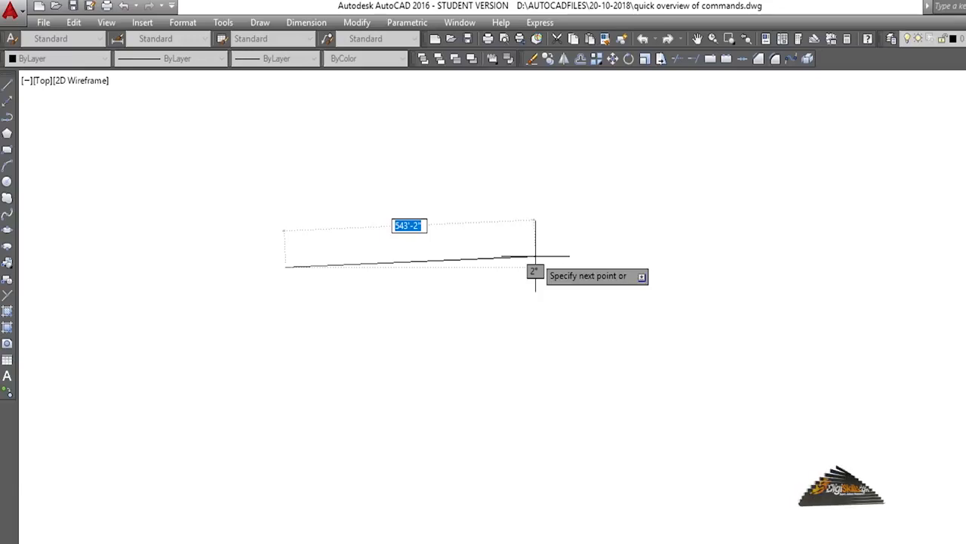
type("400'")
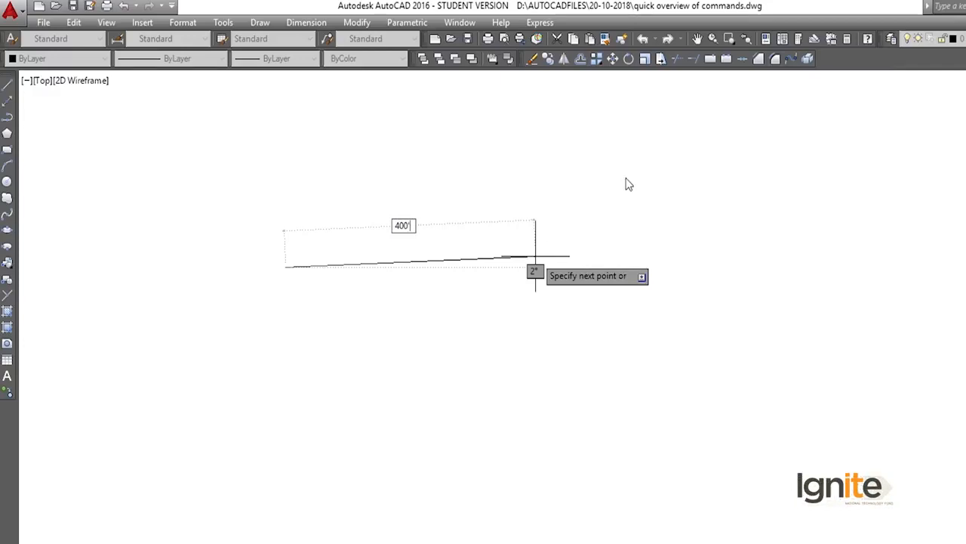
key("Return")
key("Return")
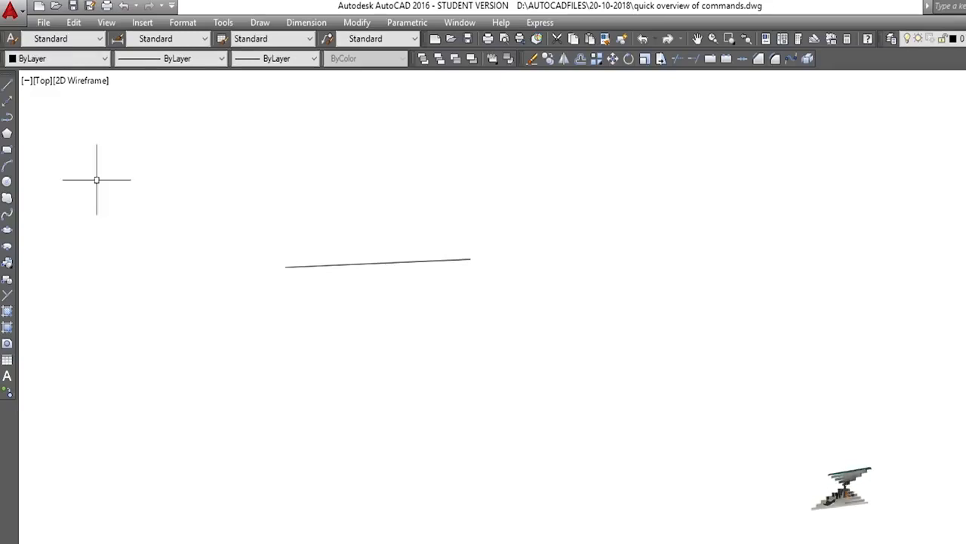
- Draw a single line 400' long at 30°, starting above and to the left of the existing line
left_click(6, 94)
left_click(203, 215)
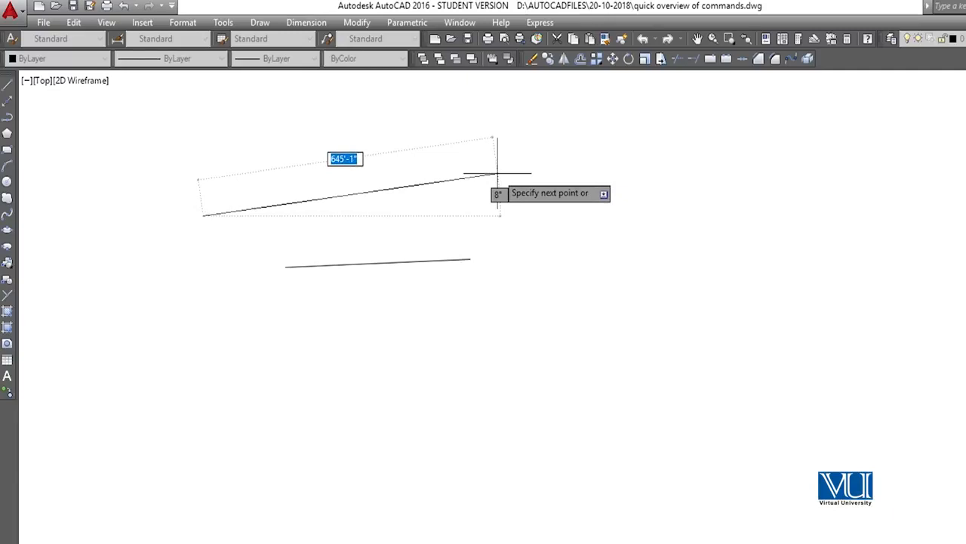
type("@")
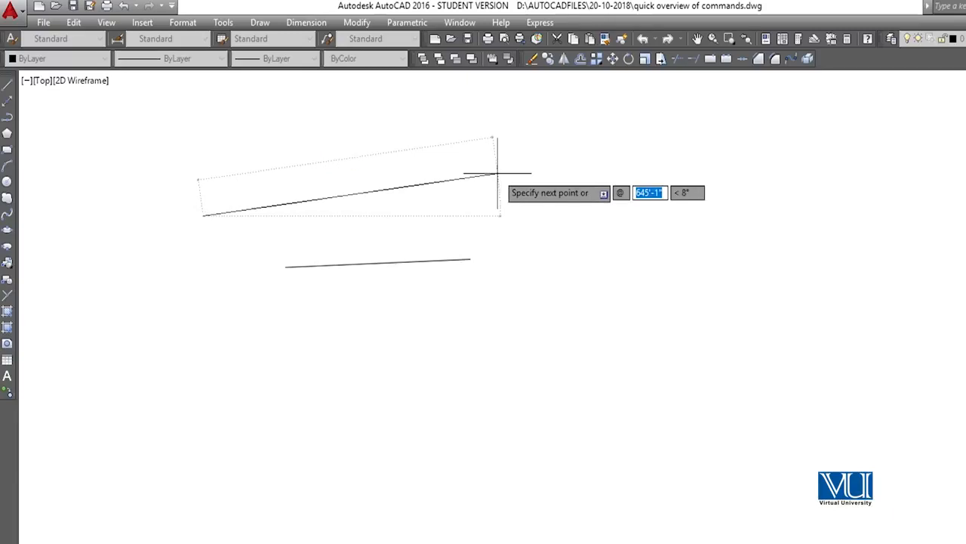
type("400")
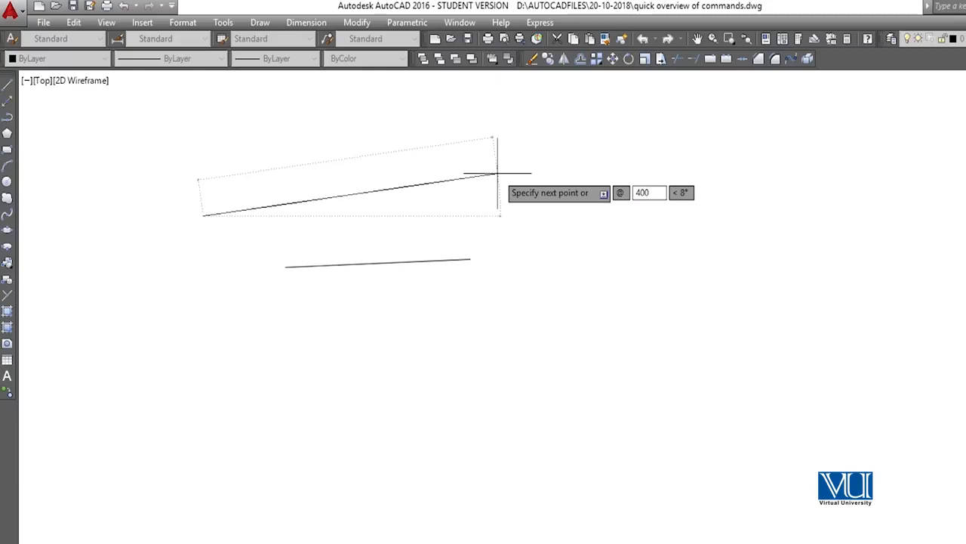
type("'")
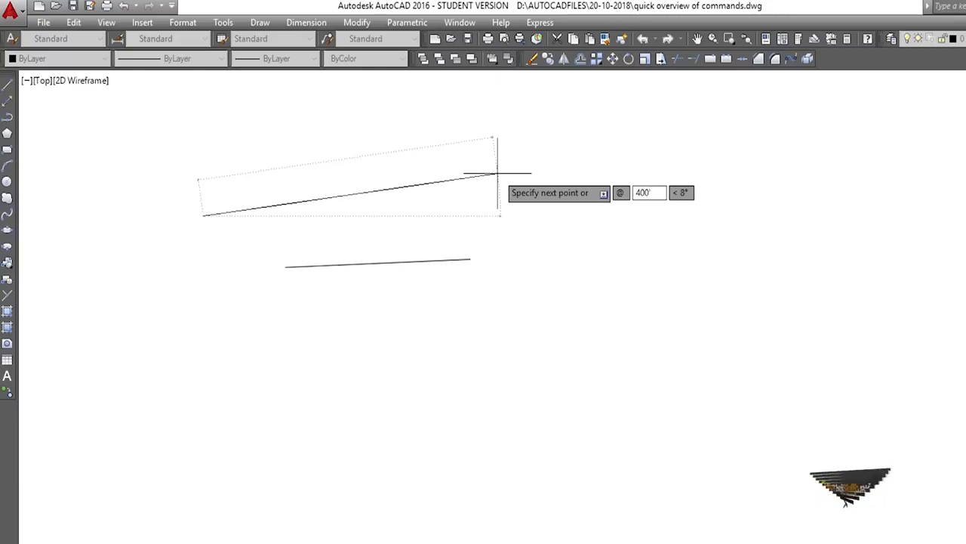
key("Tab")
type("30")
key("Return")
key("Return")
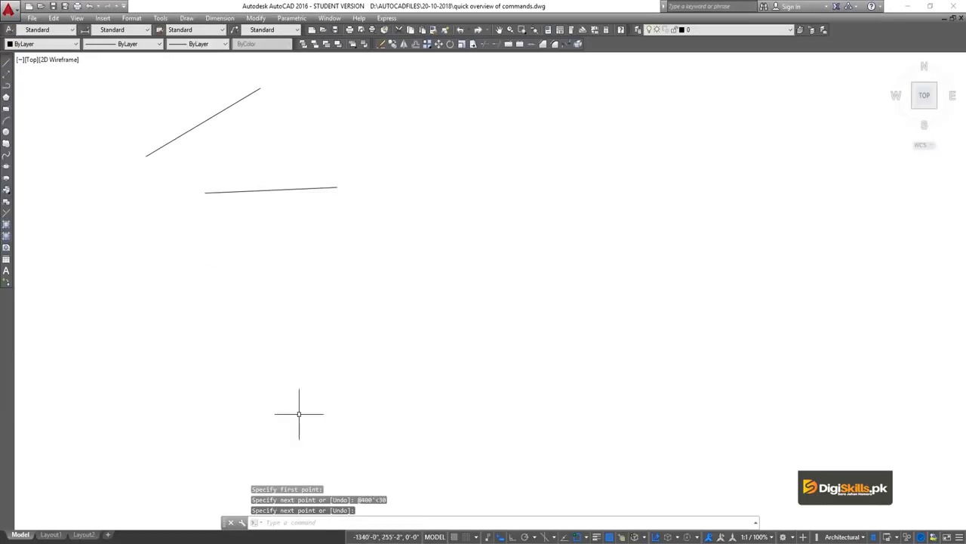
type("LINE")
key("Return")
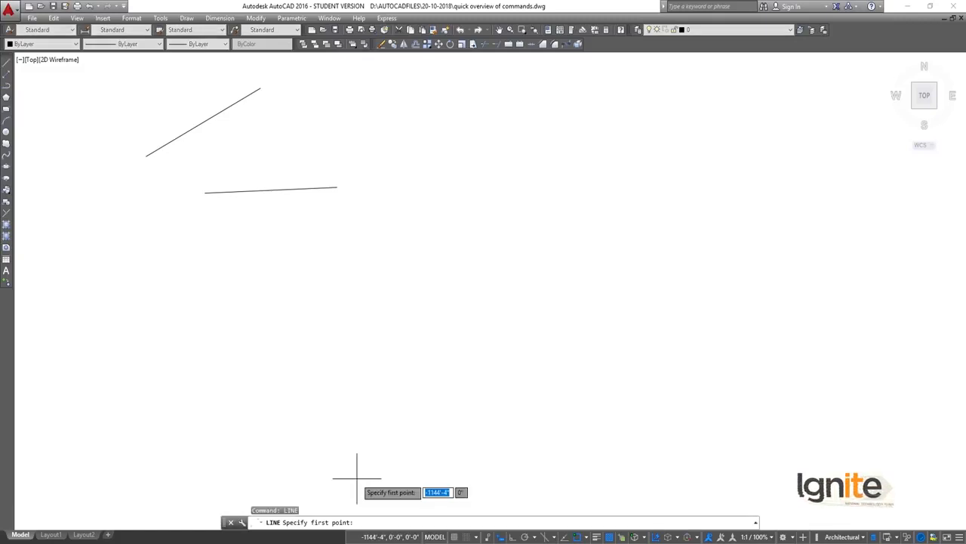
key("Escape")
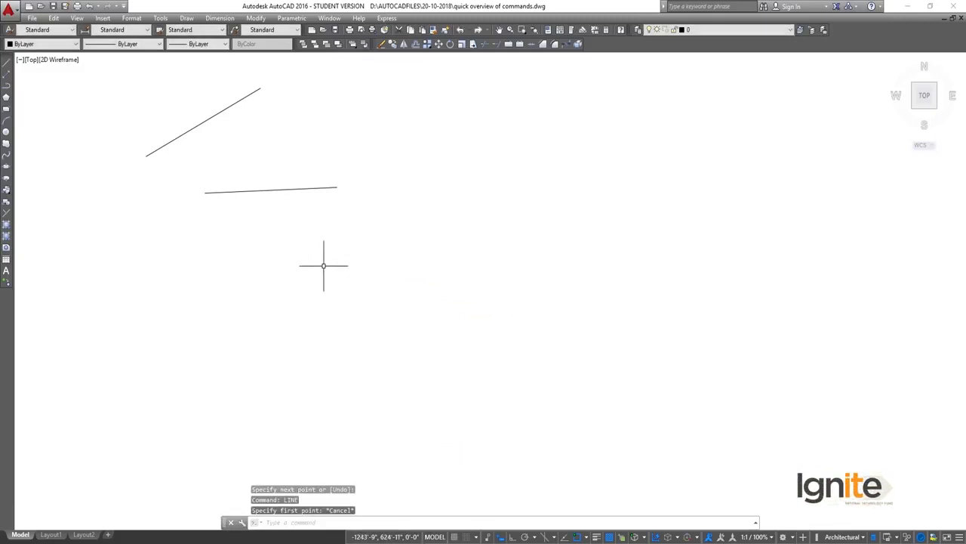
key("Return")
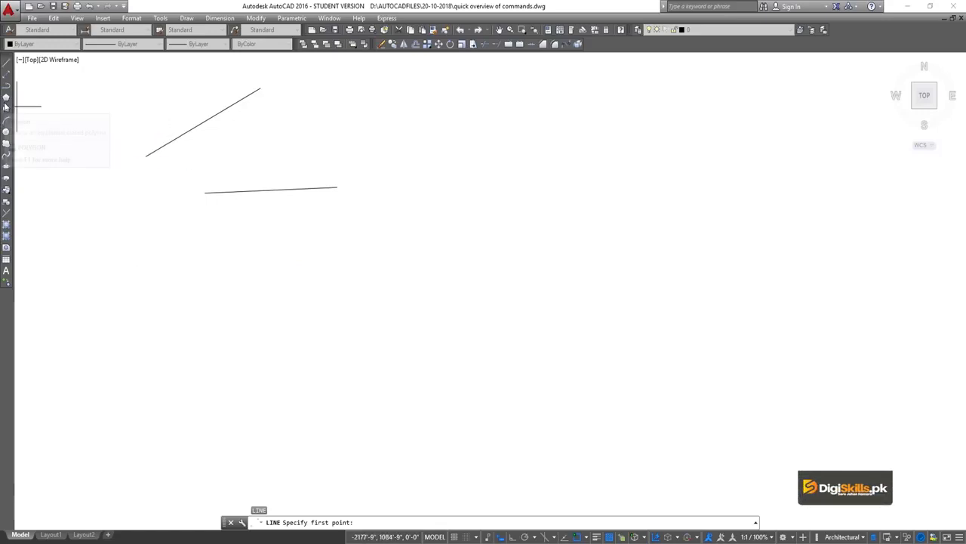
key("Escape")
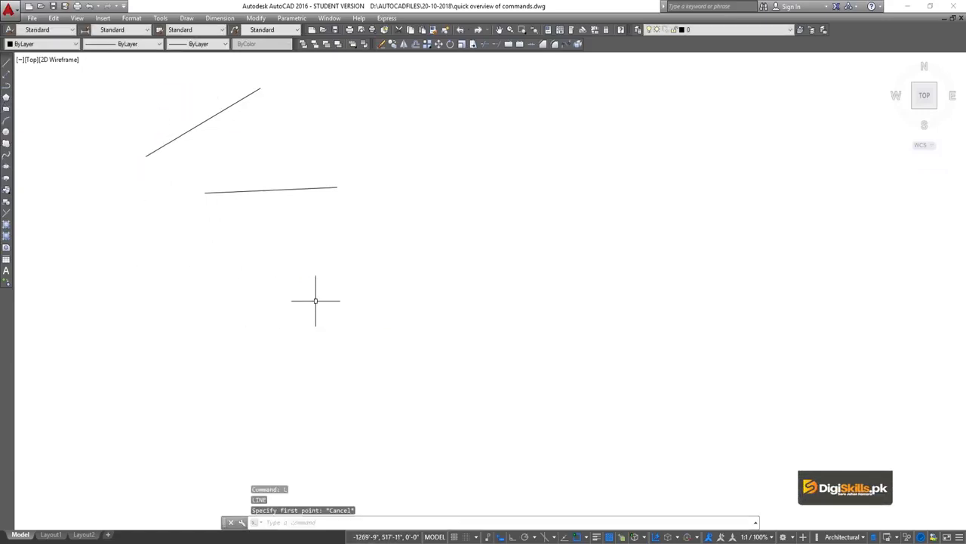
- Draw an open zigzag polyline of nine connected segments in the empty area below the two lines
left_click(185, 19)
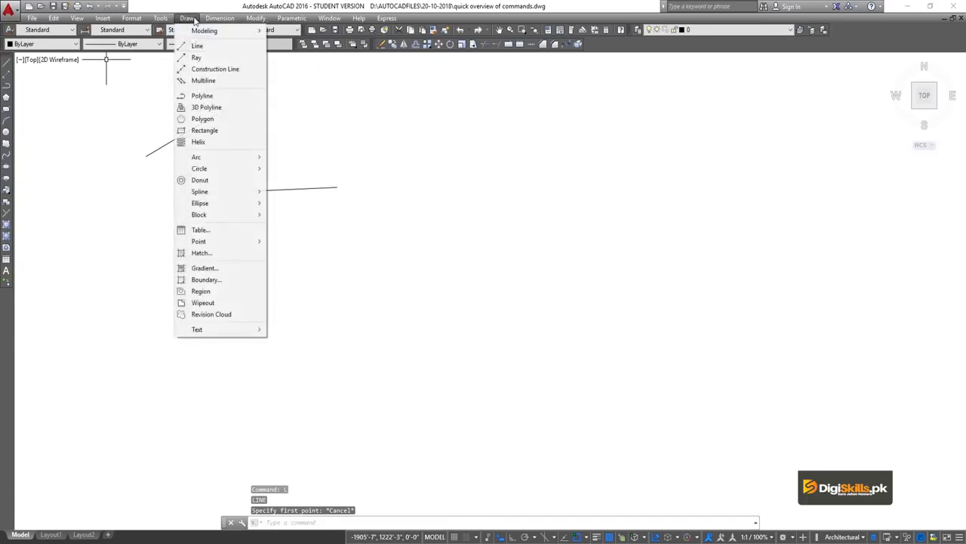
left_click(204, 96)
left_click(217, 310)
left_click(343, 257)
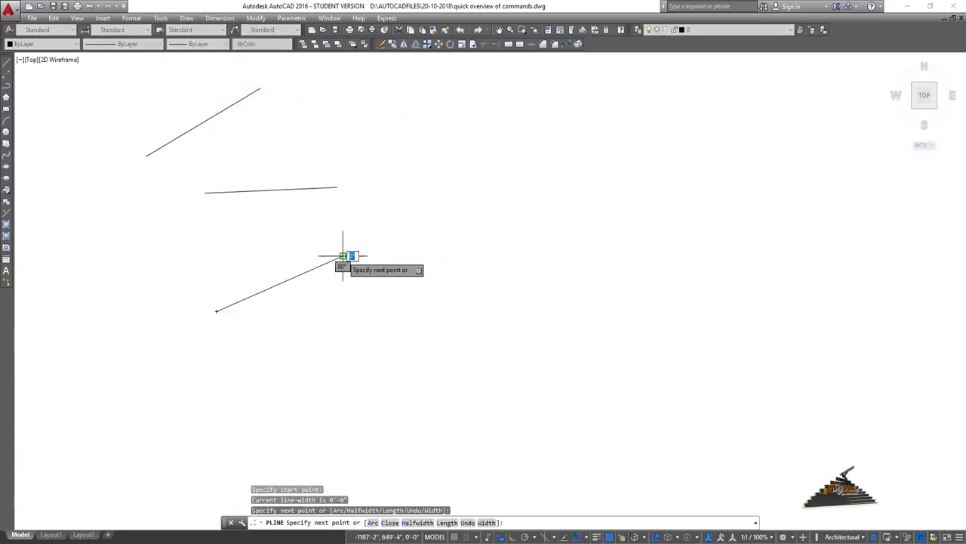
left_click(391, 274)
left_click(464, 225)
left_click(535, 316)
left_click(414, 331)
left_click(433, 390)
left_click(540, 394)
left_click(582, 345)
left_click(640, 388)
key("Escape")
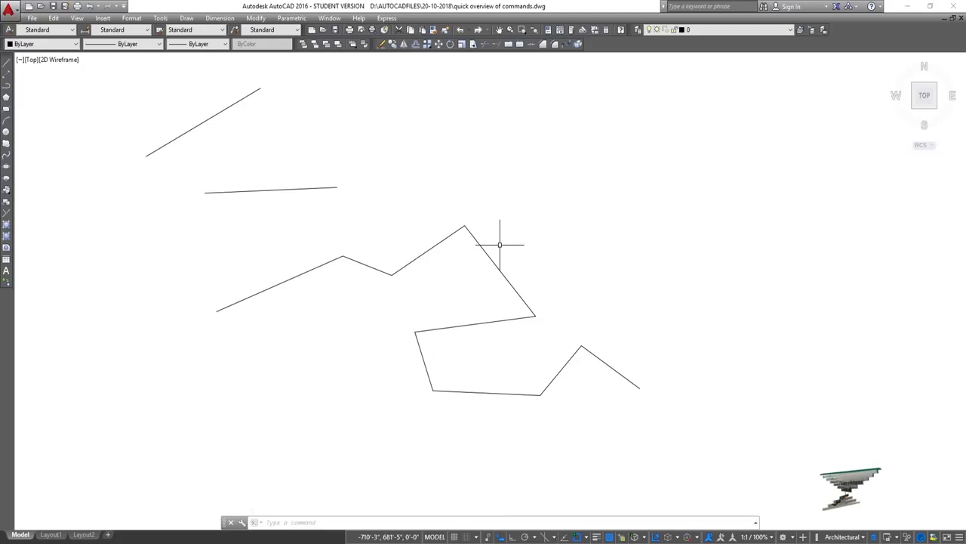
- Draw a single-segment polyline between the two lines and the zigzag's peak, using the Length option with 300'
middle_click_drag(408, 204, 384, 246)
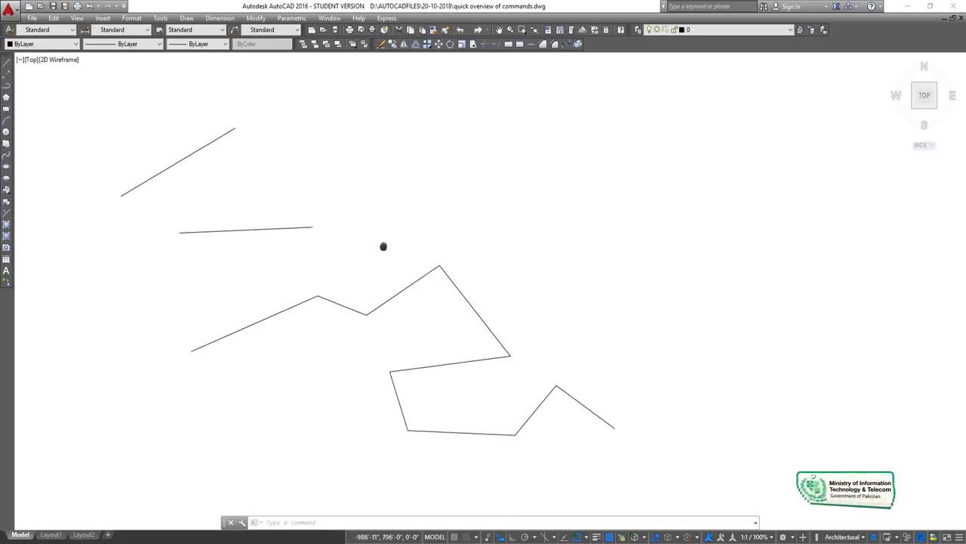
type("l")
key("Return")
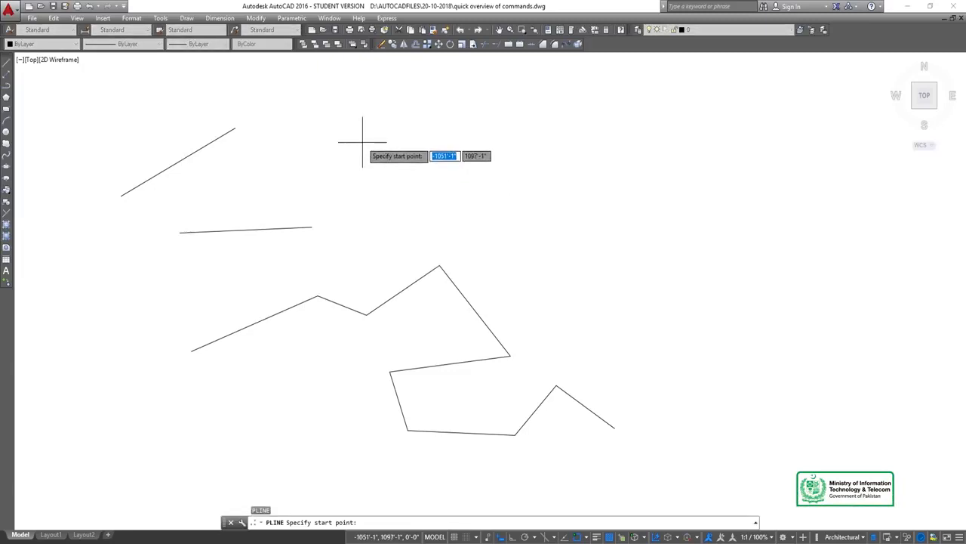
left_click(317, 171)
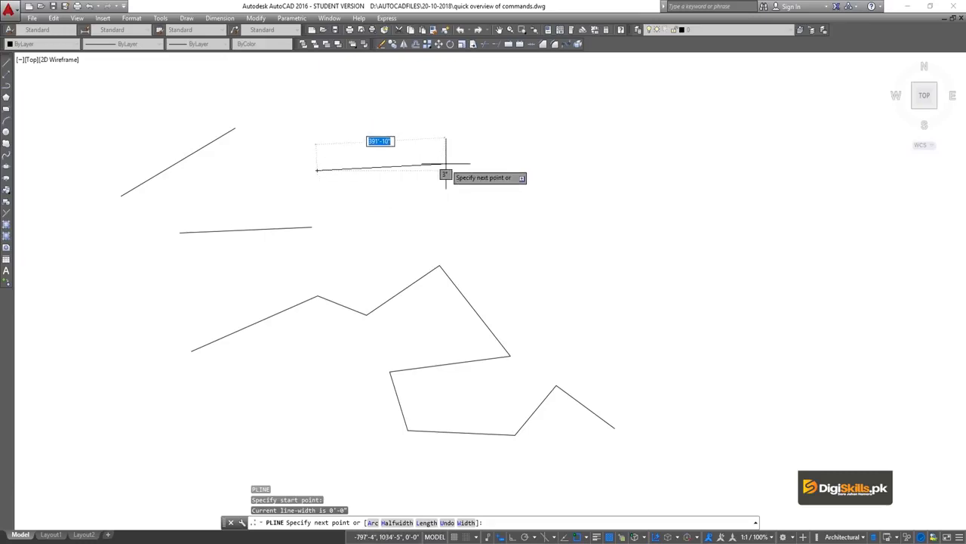
left_click(425, 523)
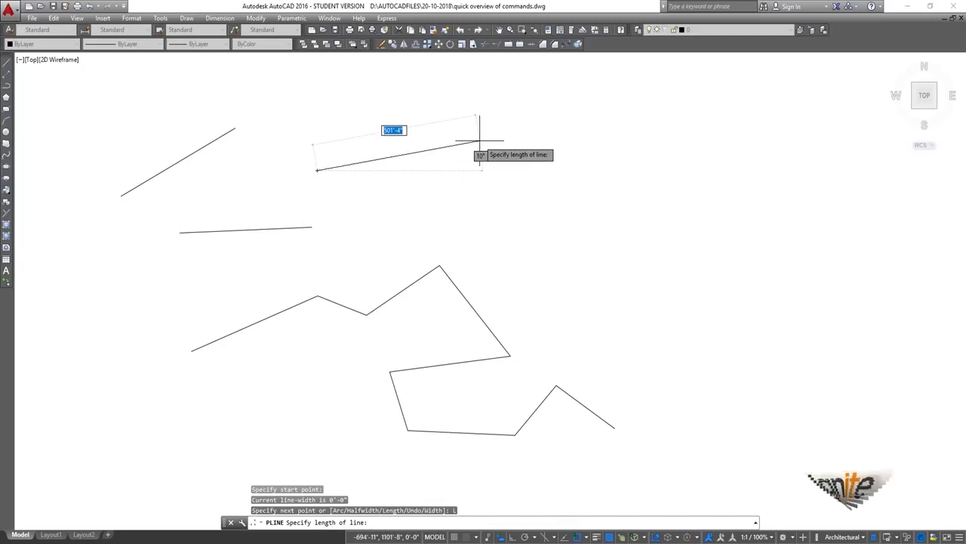
type("3")
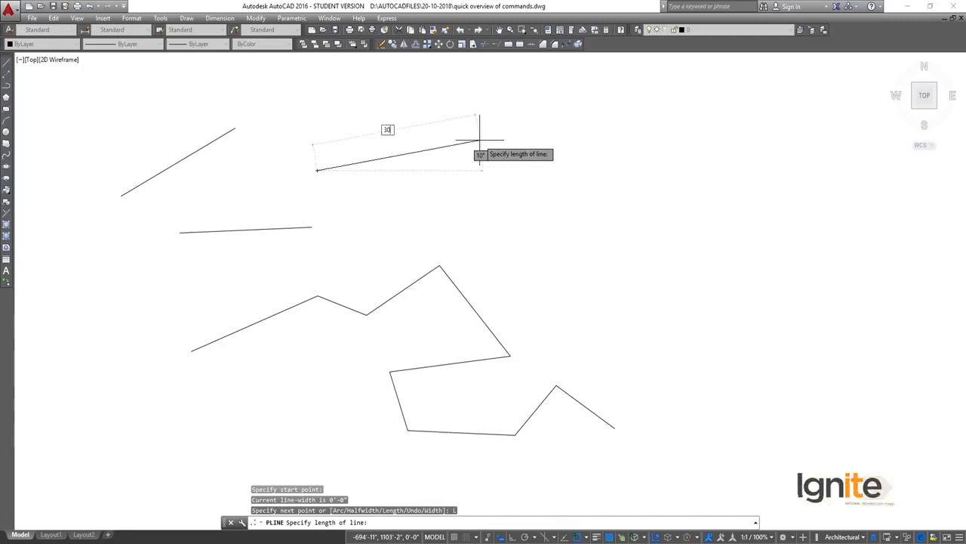
type("00")
key("Return")
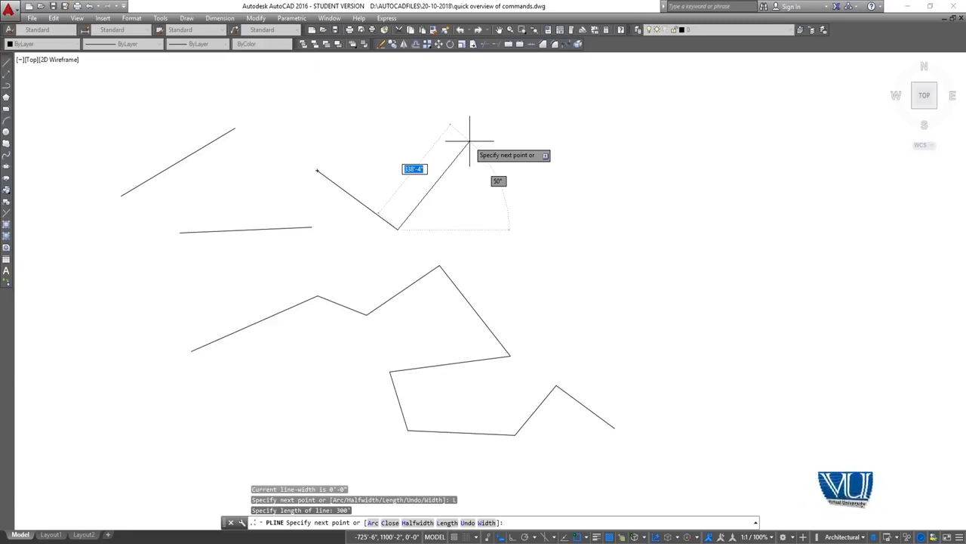
key("Escape")
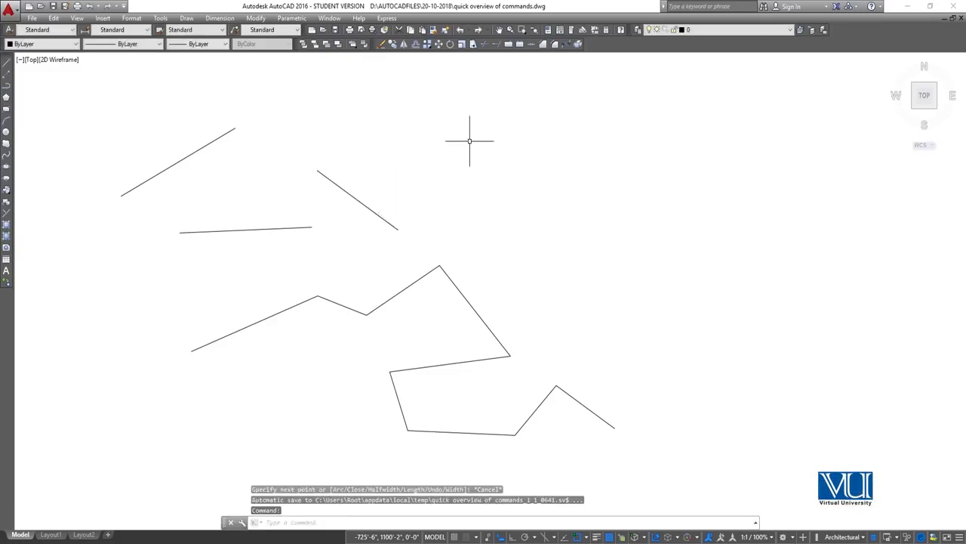
- Draw another single-segment polyline just above the 300' one, using the Length option with 200'
type("pl")
key("Return")
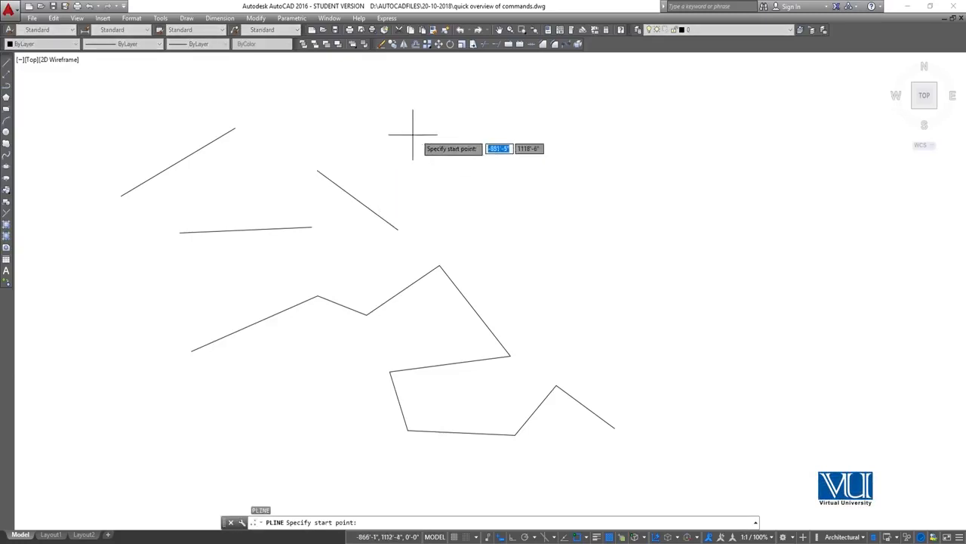
left_click(354, 135)
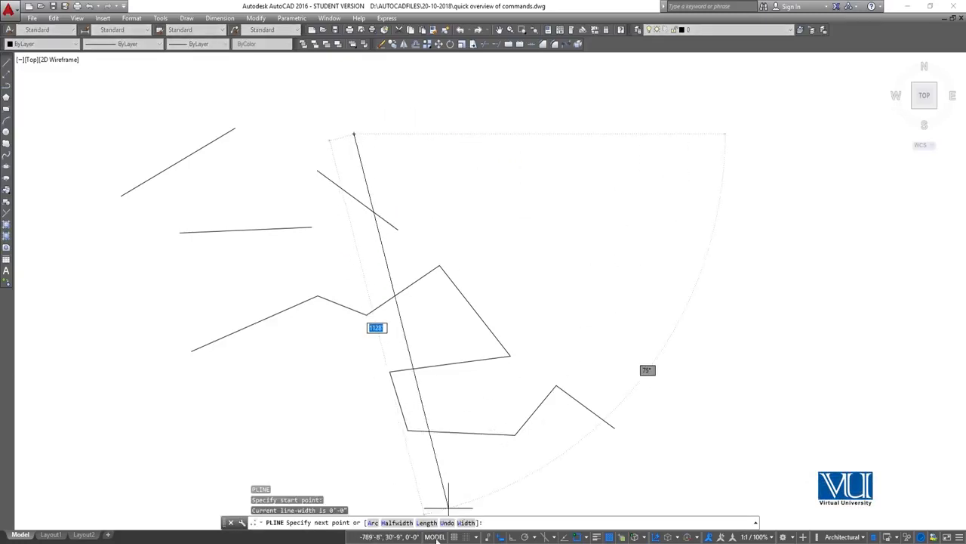
left_click(427, 523)
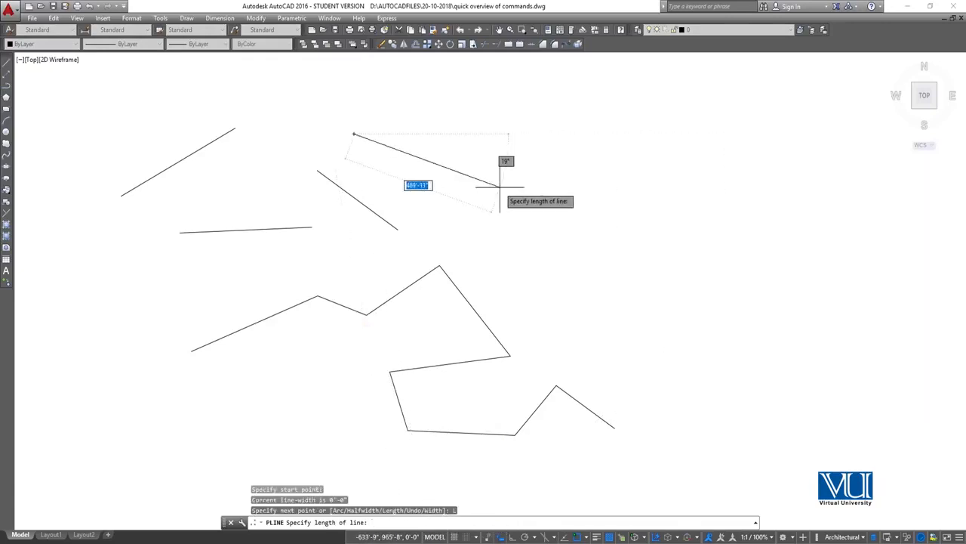
type("200")
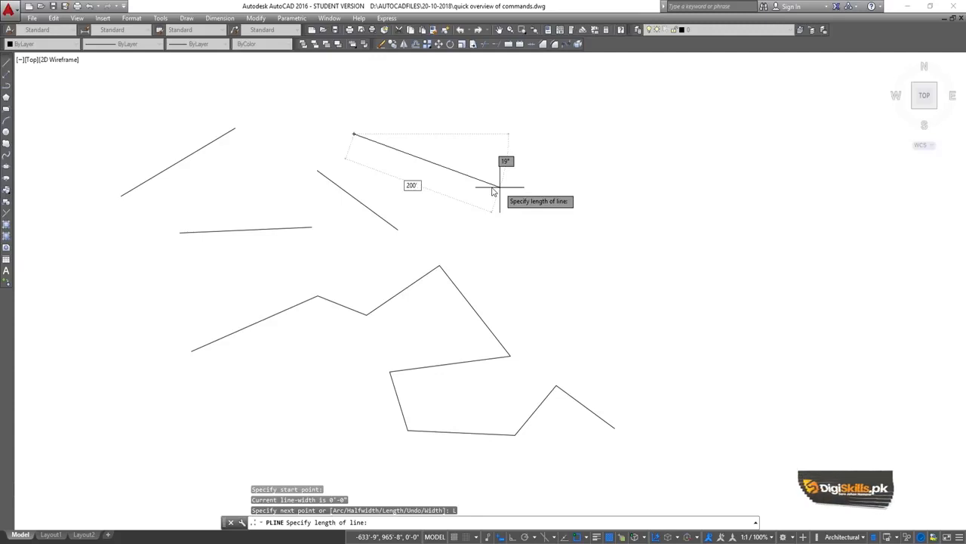
key("Return")
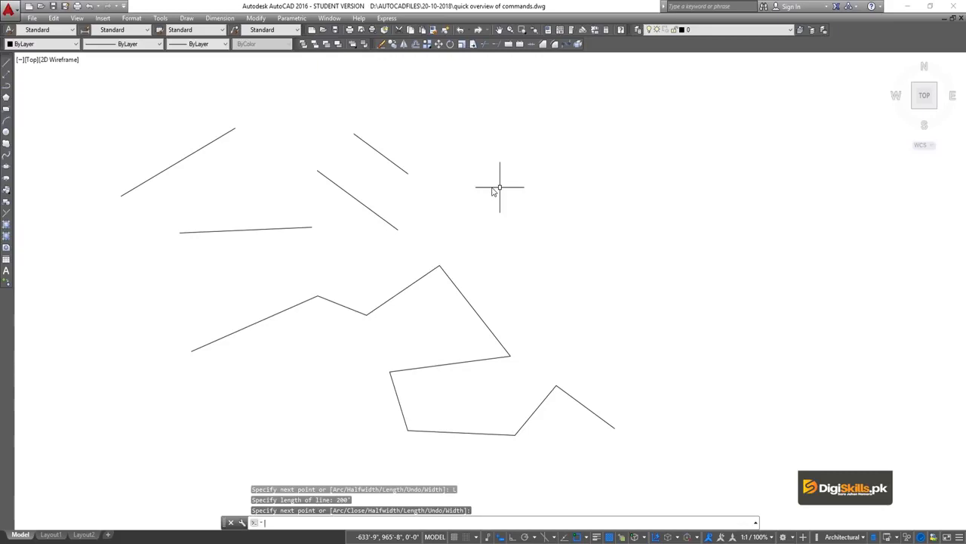
key("Return")
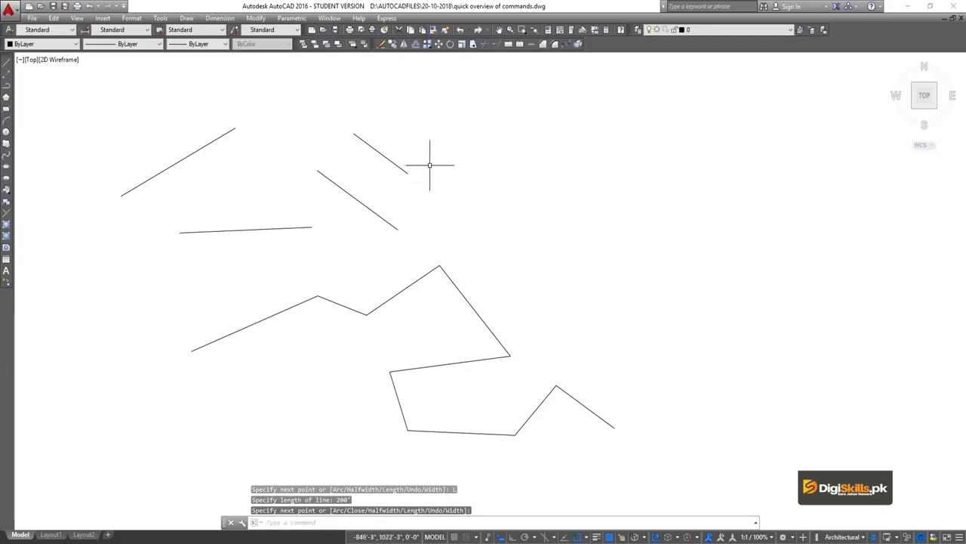
- Draw a polyline right of the 200' one with a 200' segment sloping down about 31°, and extend it 300' using the Length option
type("pl")
key("Return")
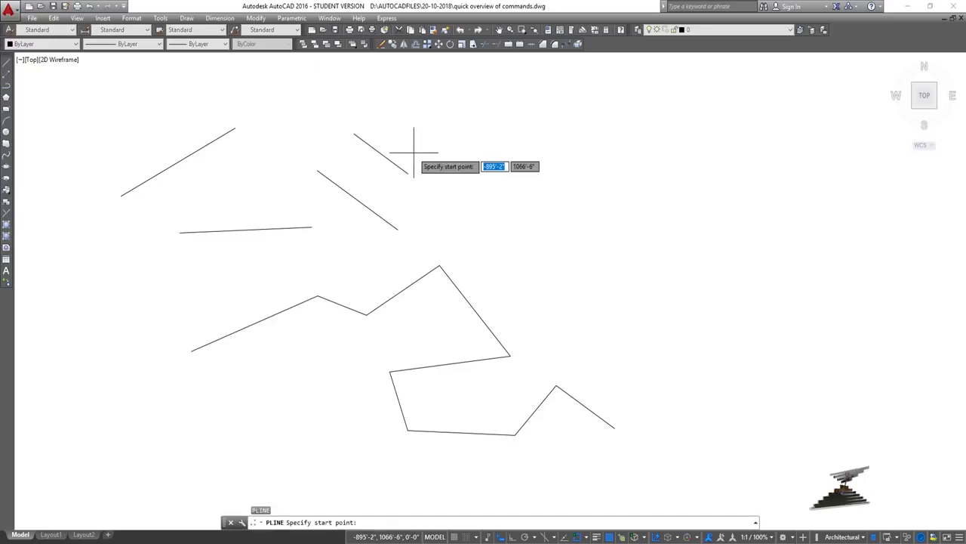
left_click(425, 114)
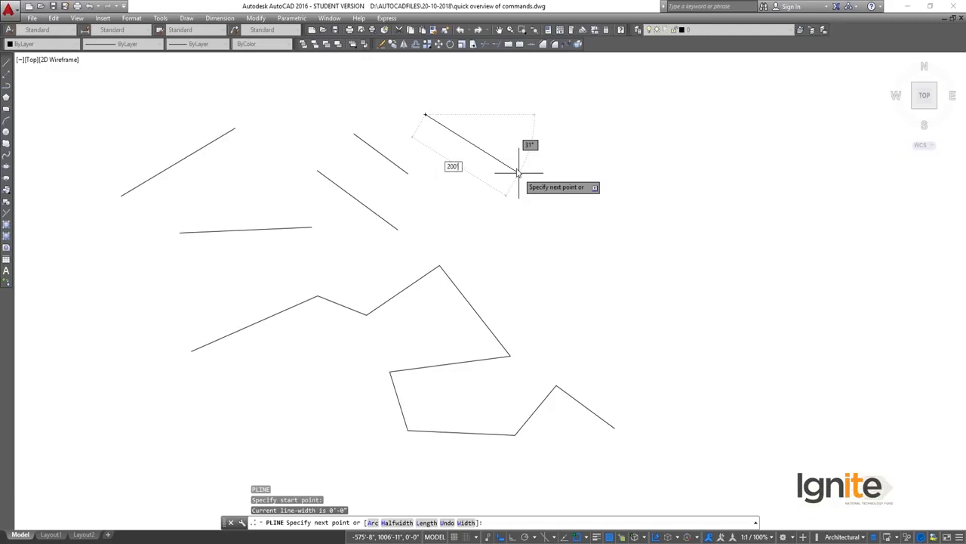
type("200'")
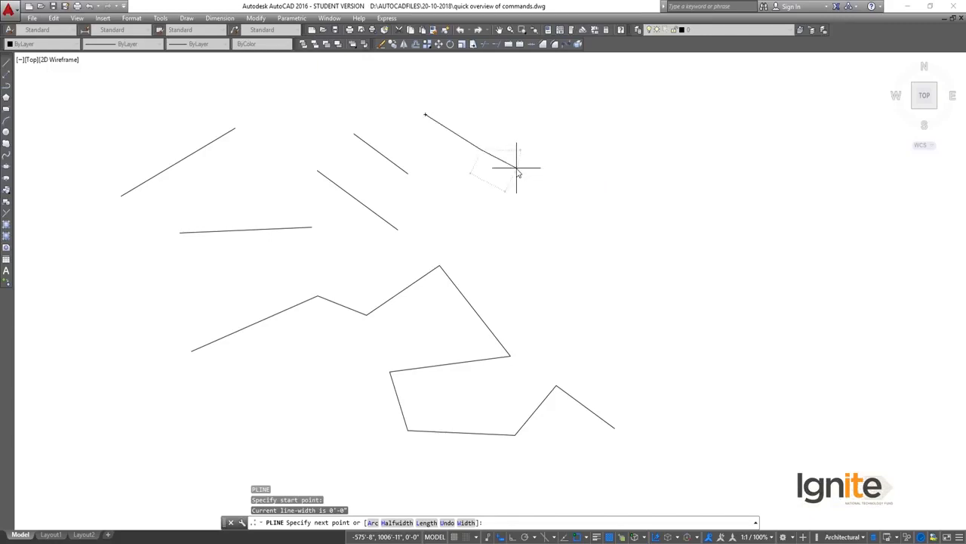
key("Return")
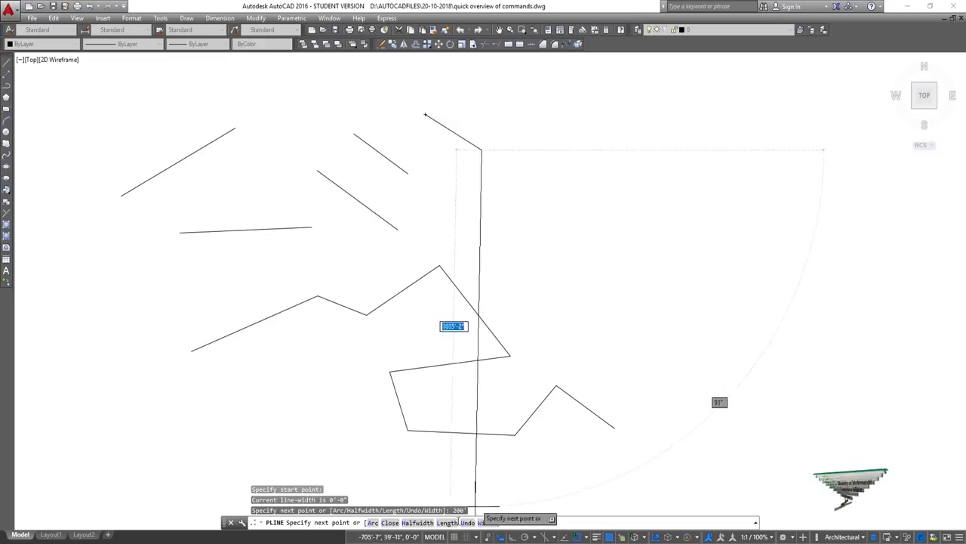
type("L")
key("Return")
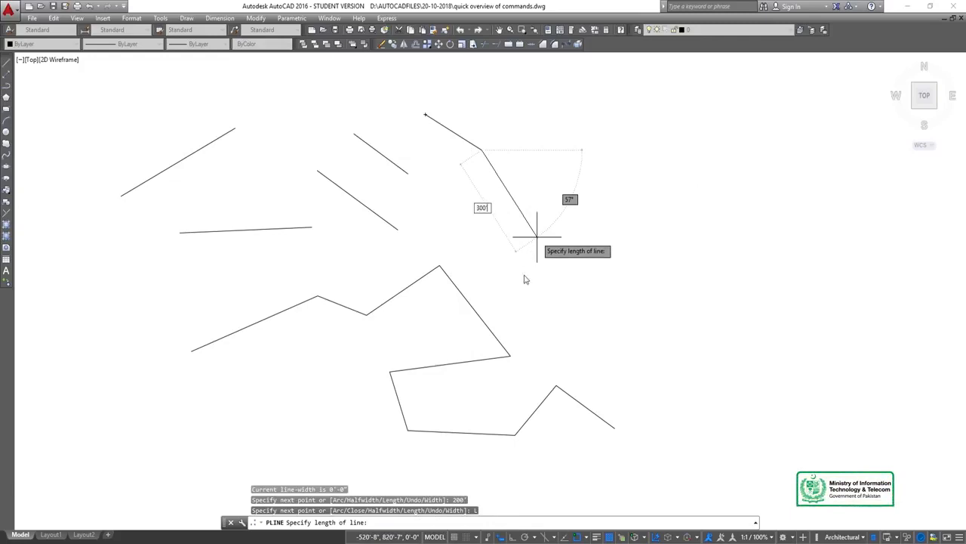
key("Return")
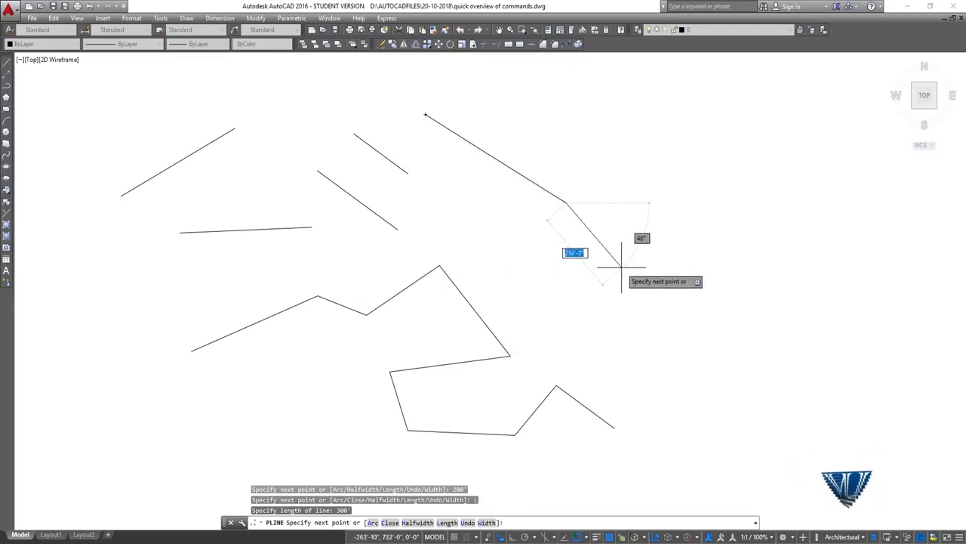
key("Escape")
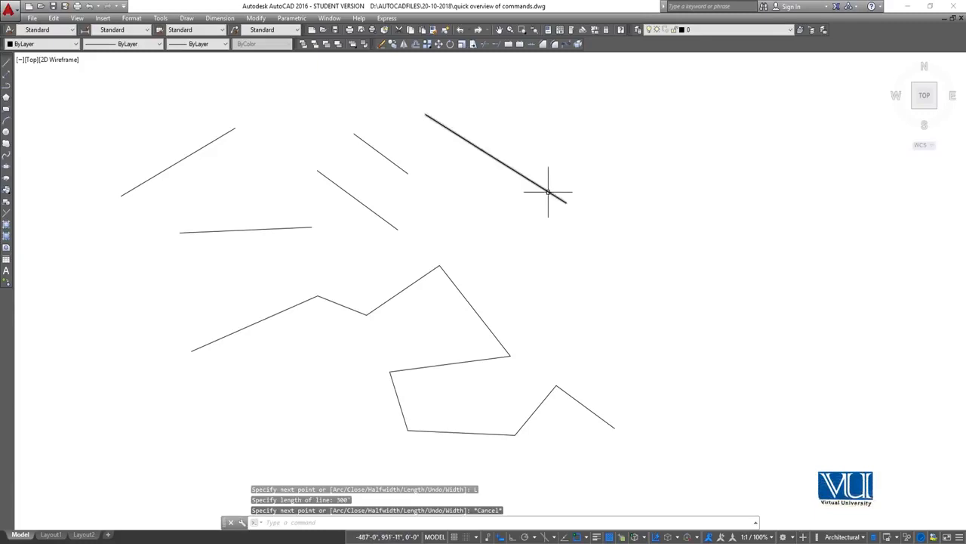
mouse_move(548, 191)
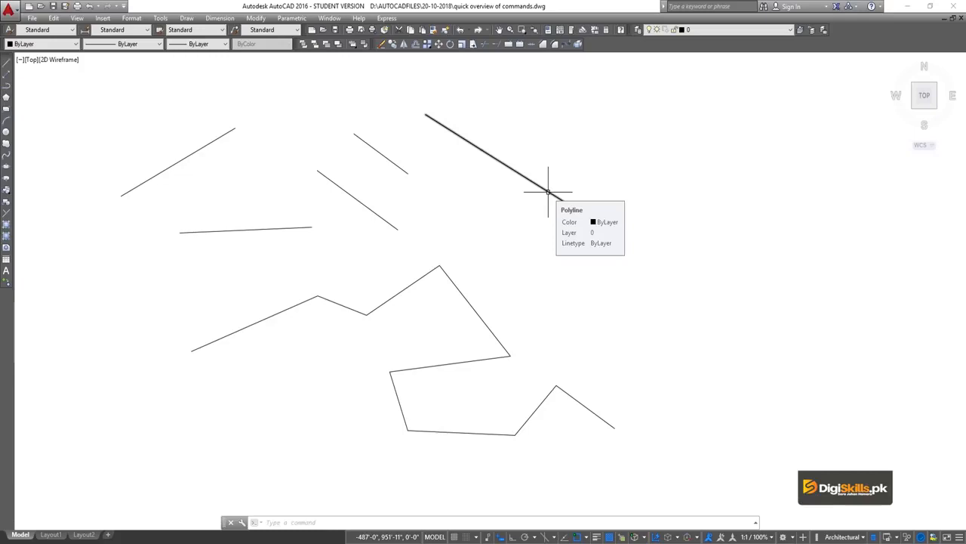
- Start a polyline between the zigzag's peak and the sloping line above, and draw a horizontal first segment rightward with Ortho mode on
type("pl")
key("Return")
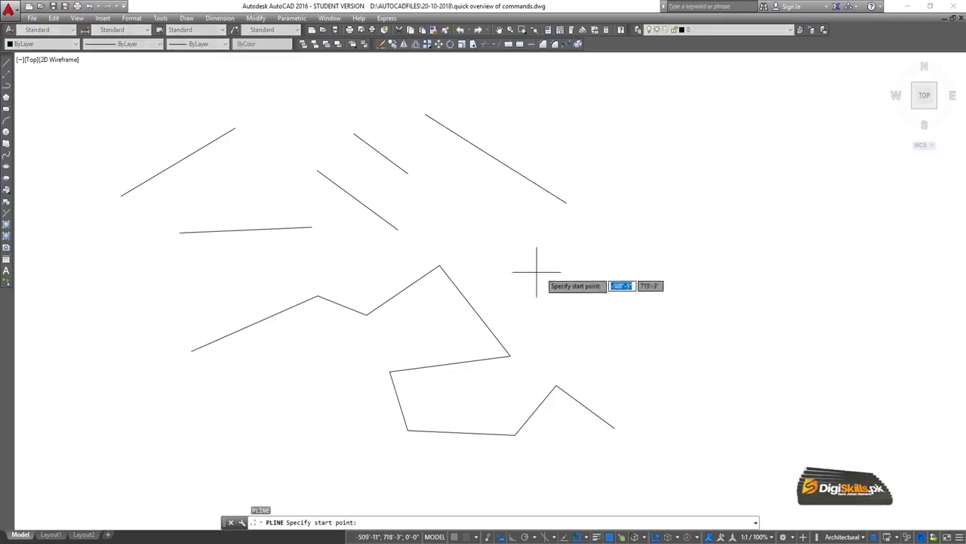
left_click(483, 275)
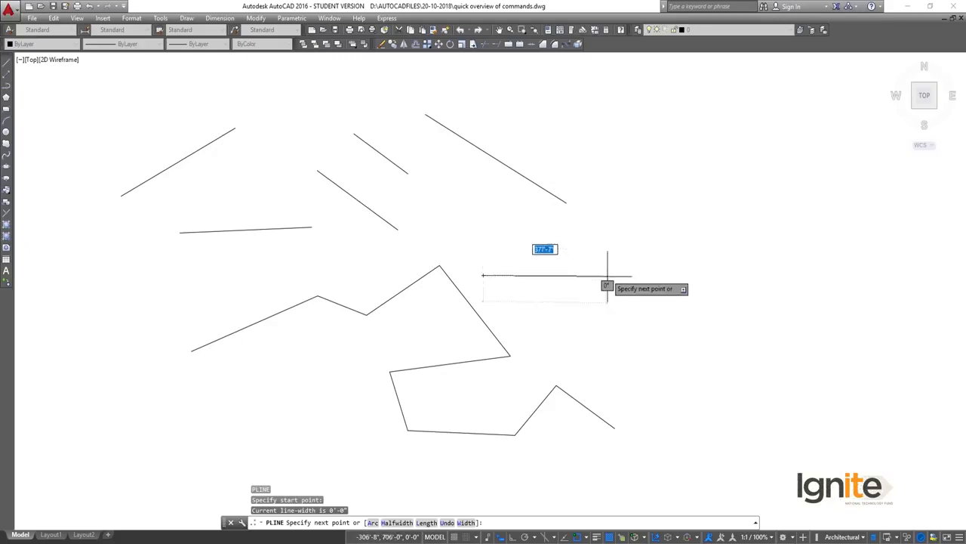
left_click(515, 537)
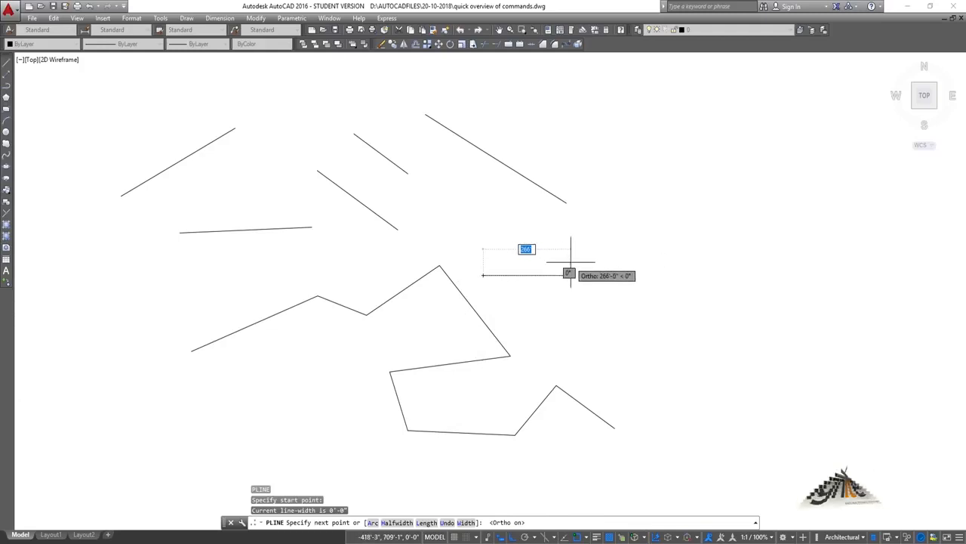
left_click(644, 275)
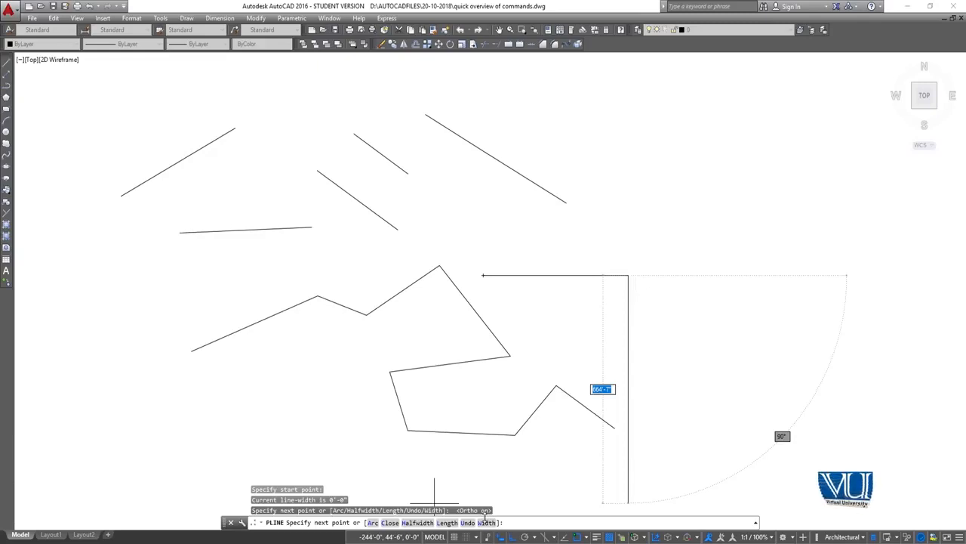
- Continue the polyline with a vertical segment going up, using a starting and ending width of 4'
left_click(487, 522)
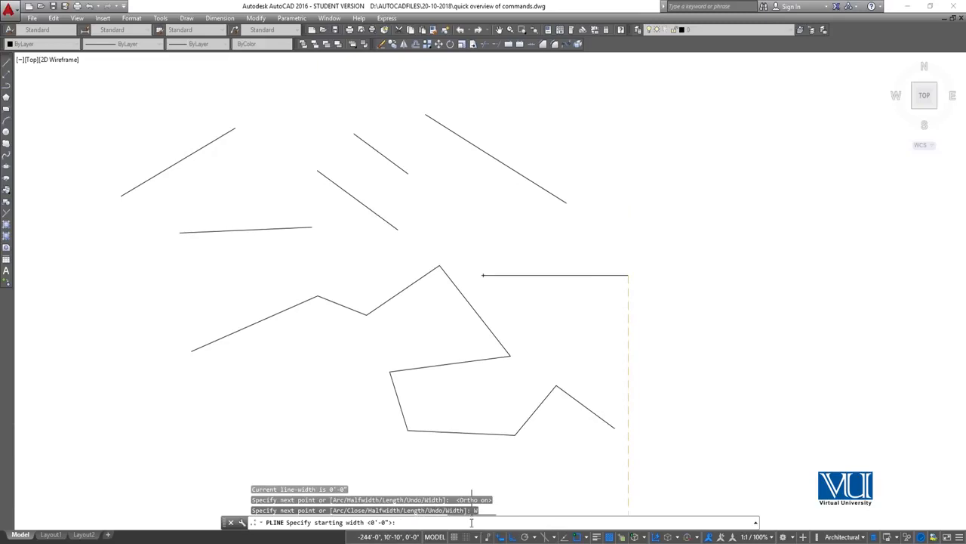
type("4'")
key("Return")
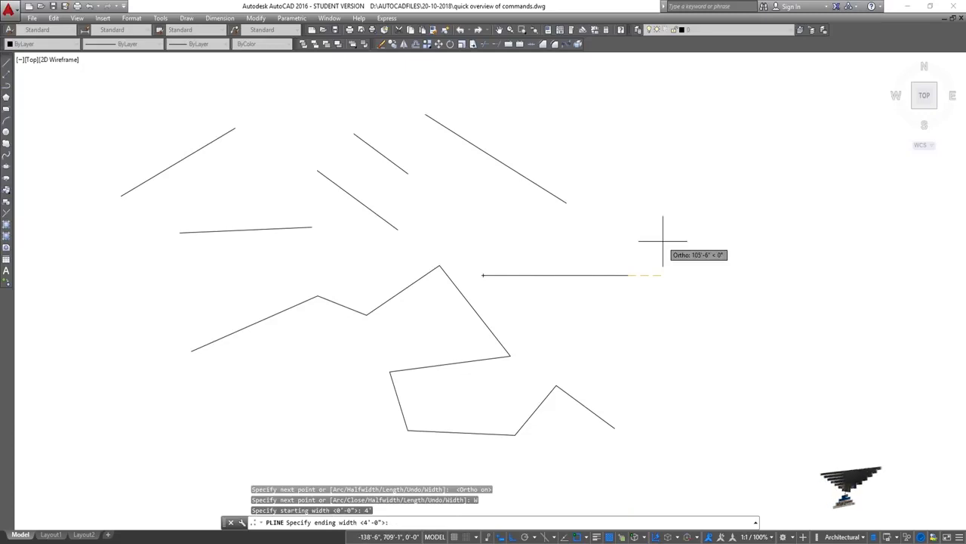
key("Return")
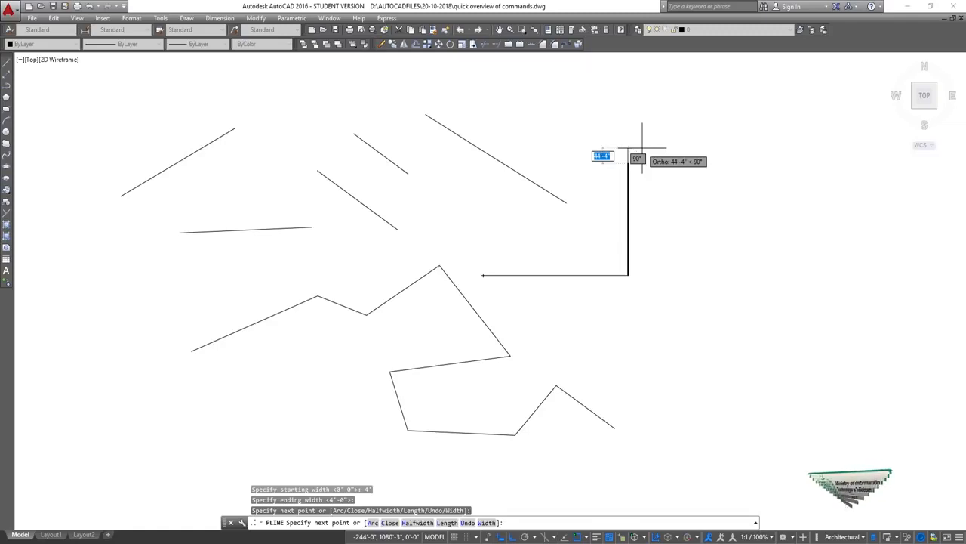
left_click(641, 161)
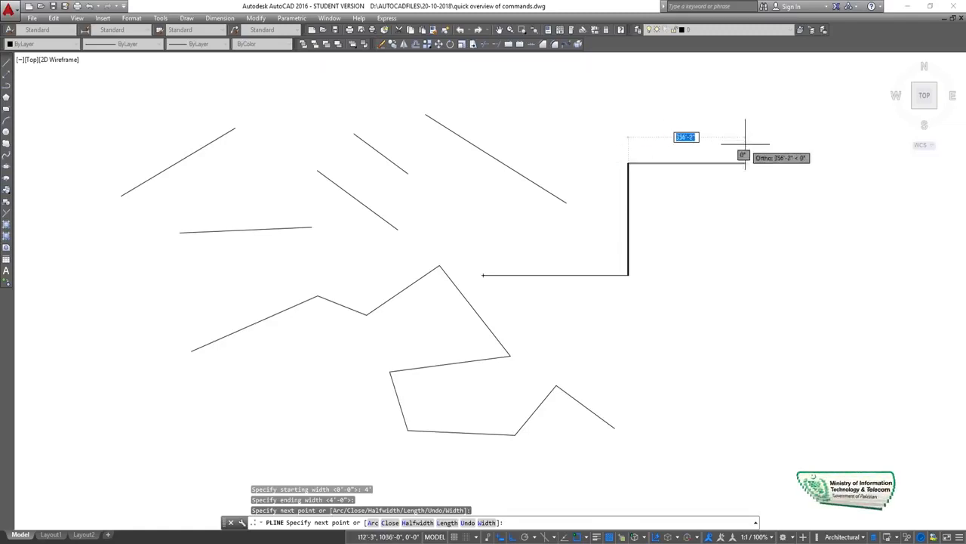
- Add a horizontal segment to the right from the top of the vertical one, with a starting and ending width of 10'
left_click(486, 523)
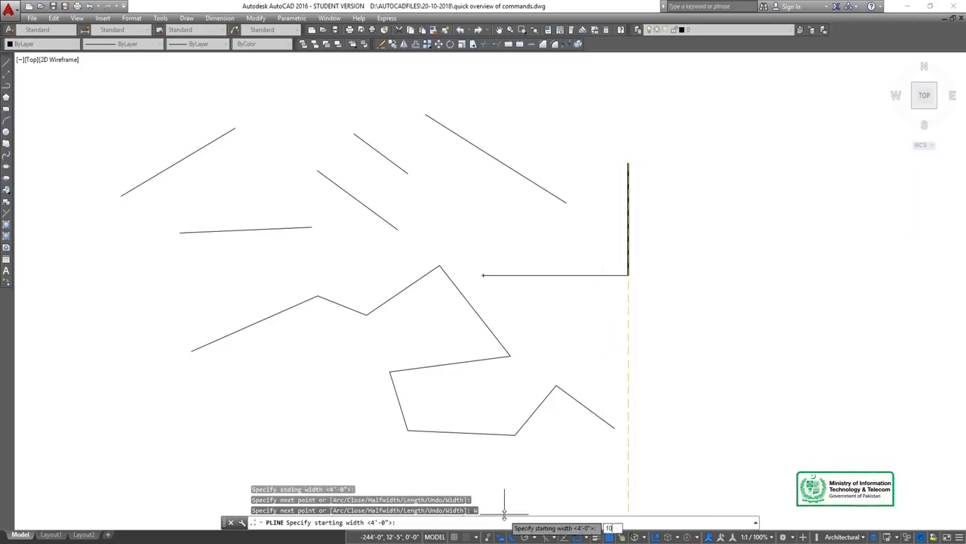
type("10'")
key("Return")
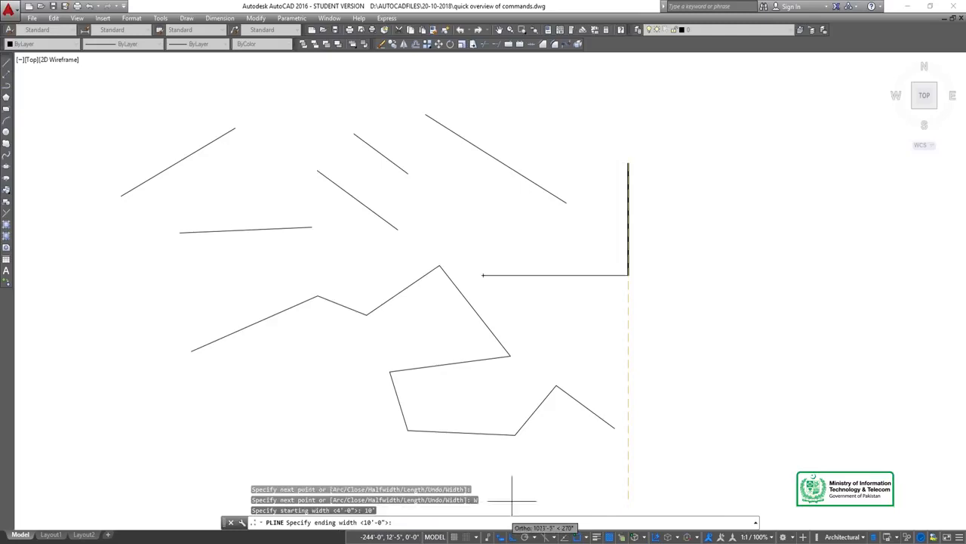
key("Return")
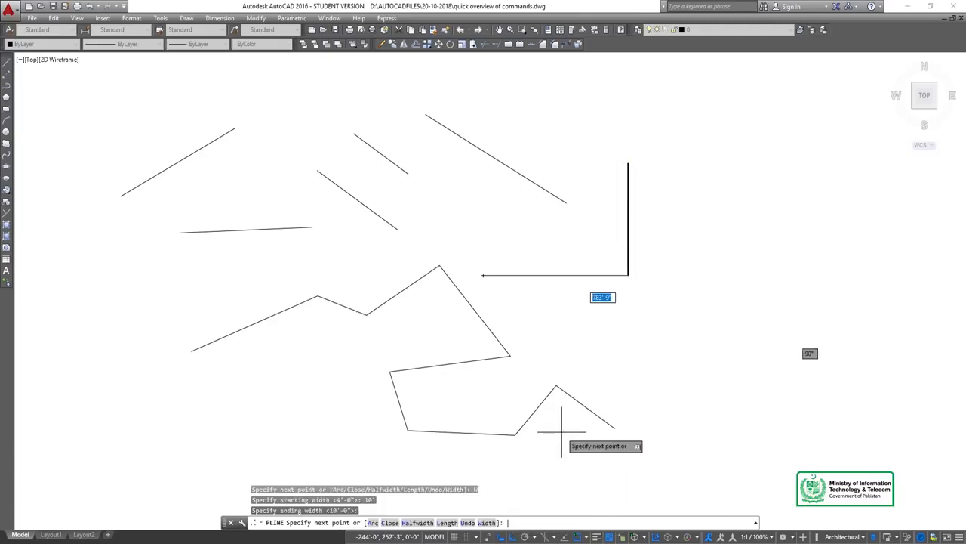
left_click(753, 143)
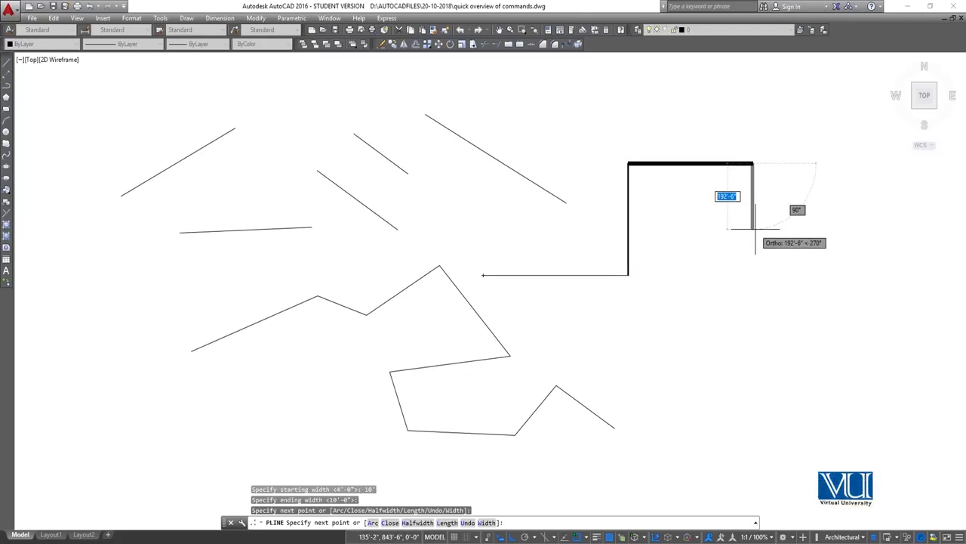
- Add a long vertical segment going down with a starting and ending width of 50', and end the polyline
left_click(486, 522)
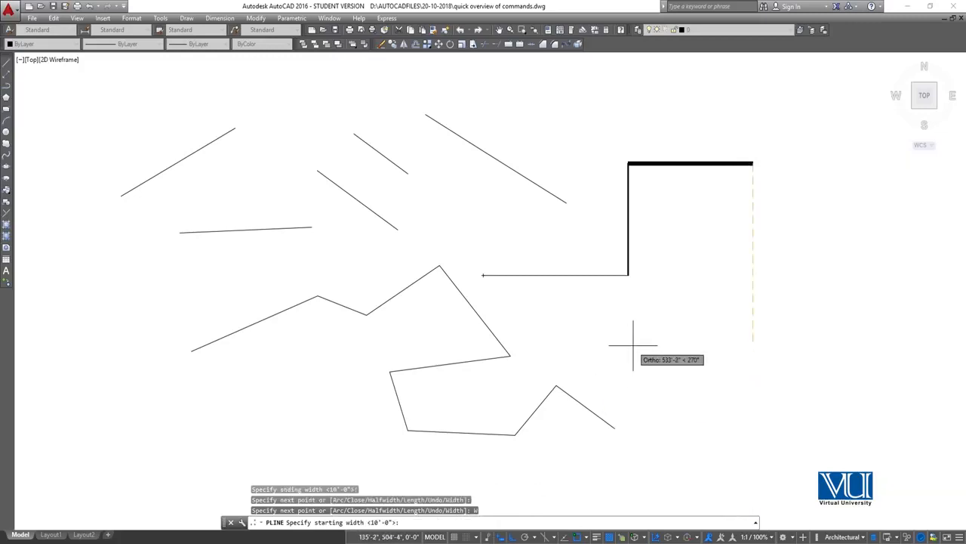
type("5")
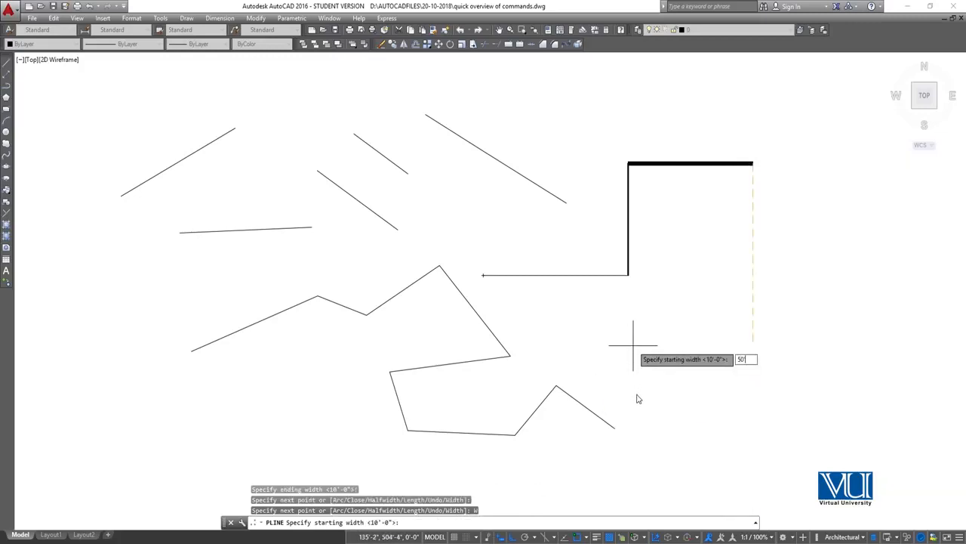
type("0")
key("Return")
key("Return")
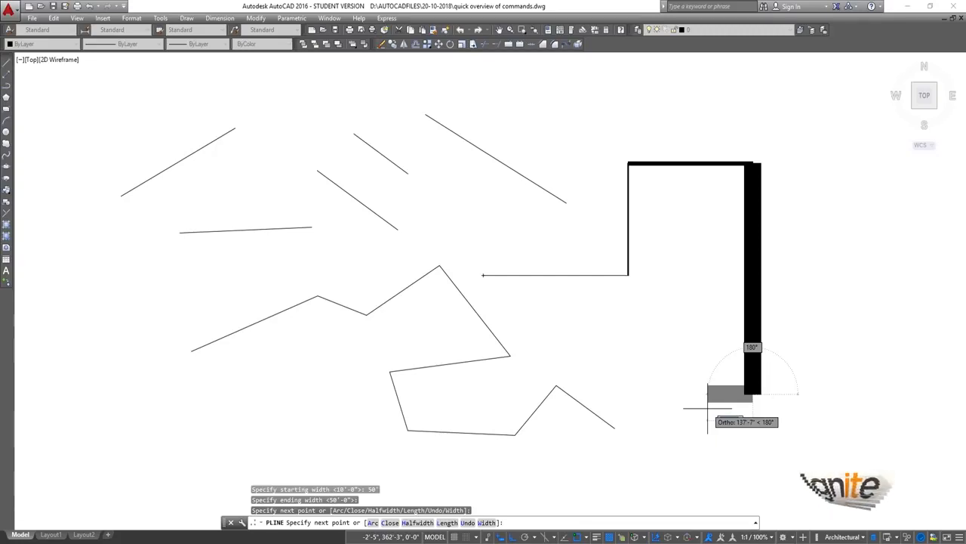
key("Escape")
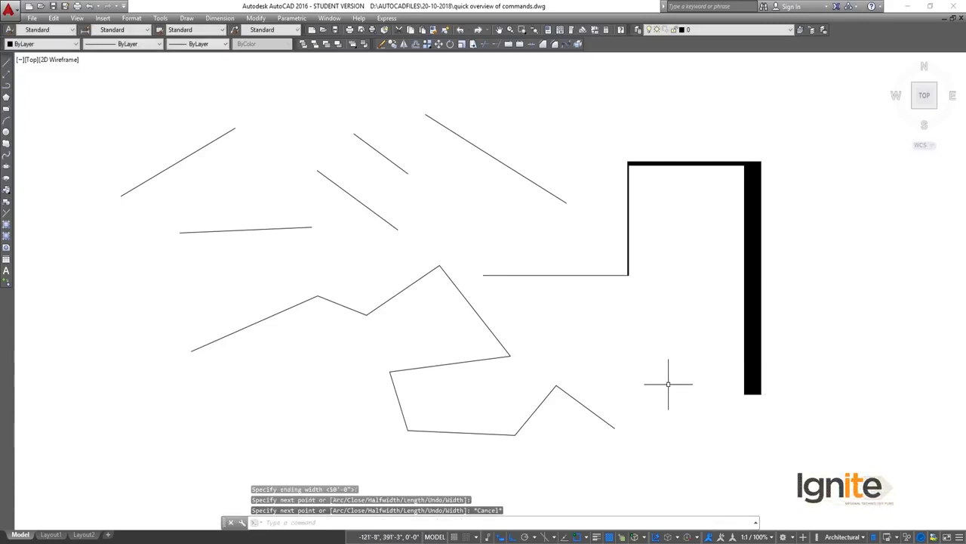
- Draw a single horizontal line with the Line command in the empty area above the stepped wide polyline
type("l")
key("Return")
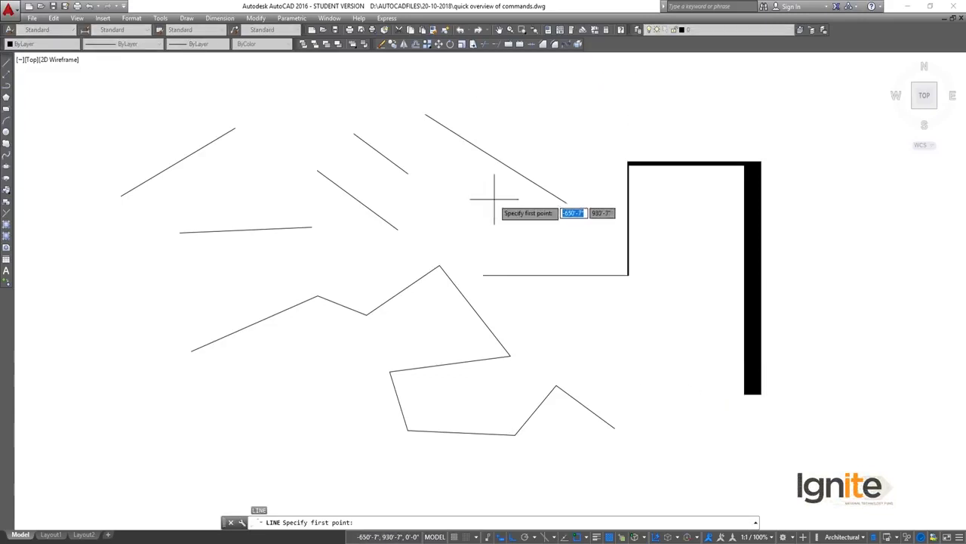
left_click(495, 121)
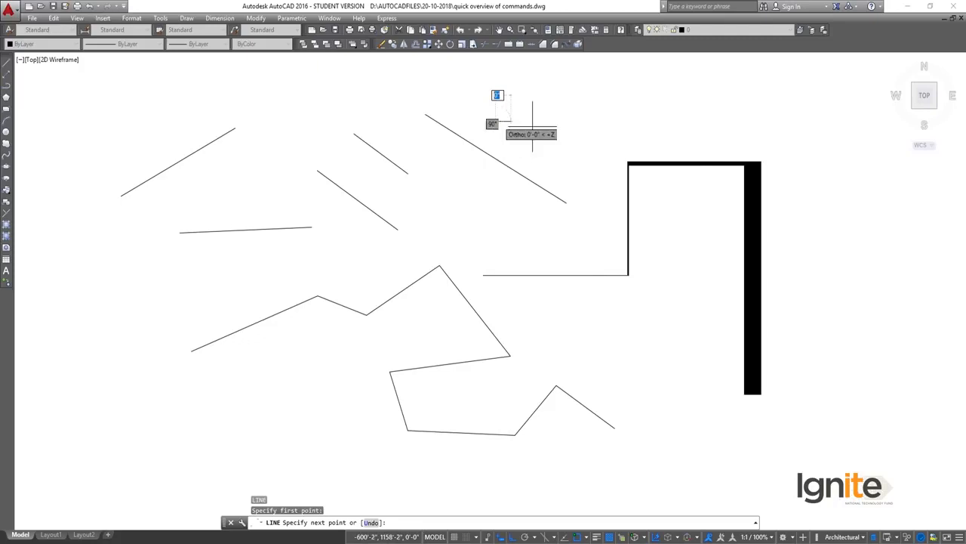
left_click(622, 123)
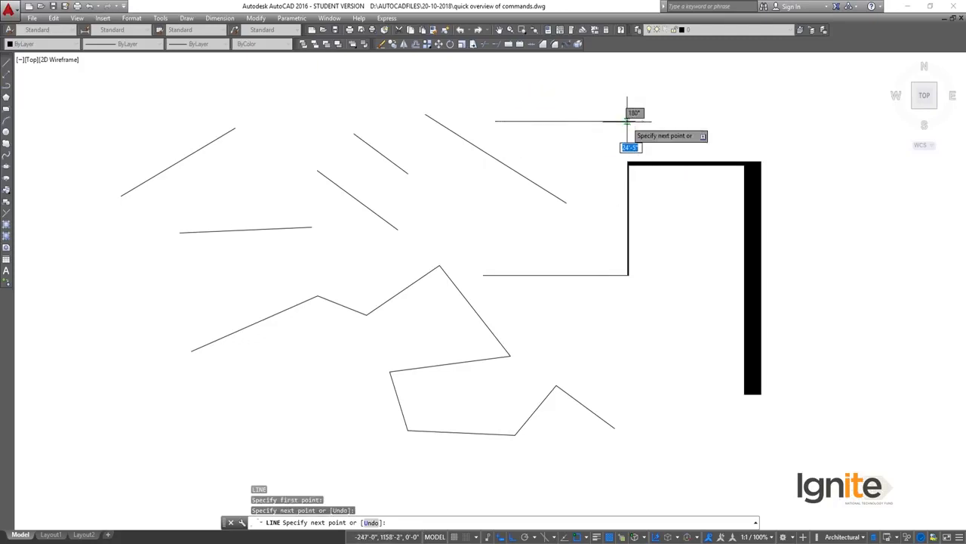
key("Escape")
- Draw a horizontal single-segment polyline below the zigzag's lower-left end, with starting and ending width reset to 0
type("pl")
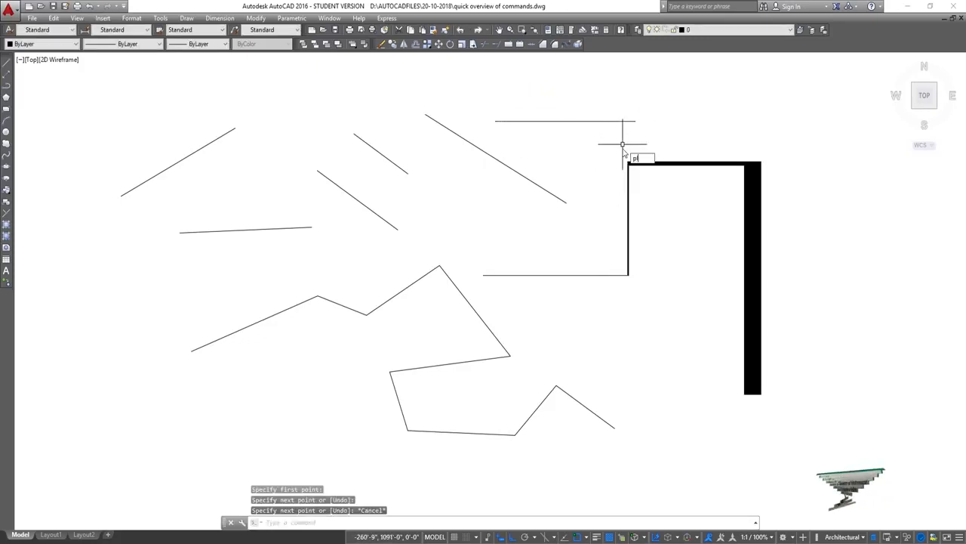
key("Return")
left_click(90, 368)
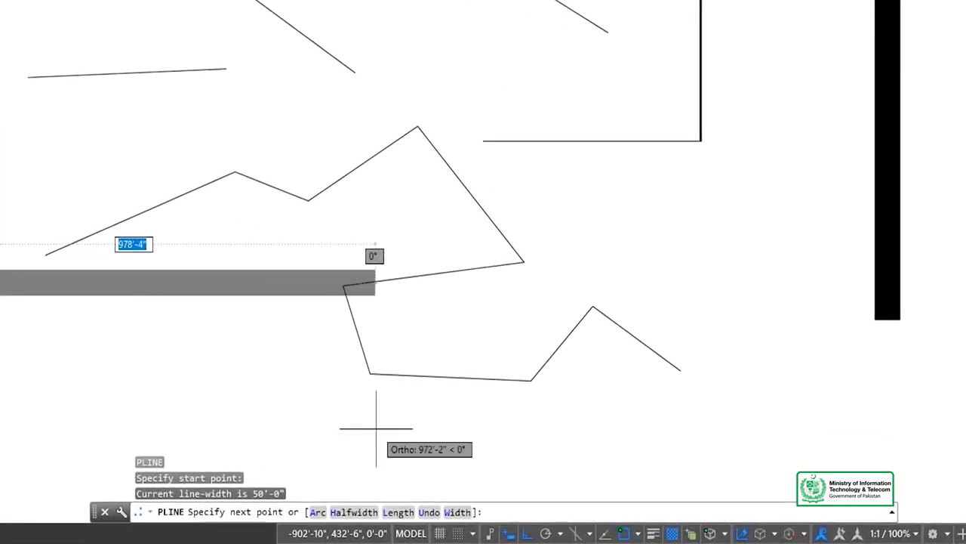
left_click(457, 512)
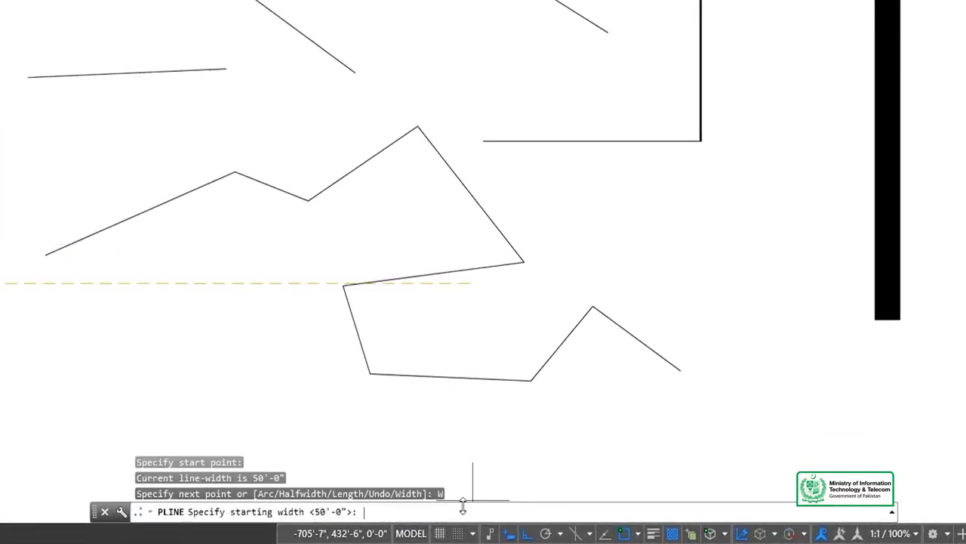
type("0")
key("Return")
type("0")
key("Return")
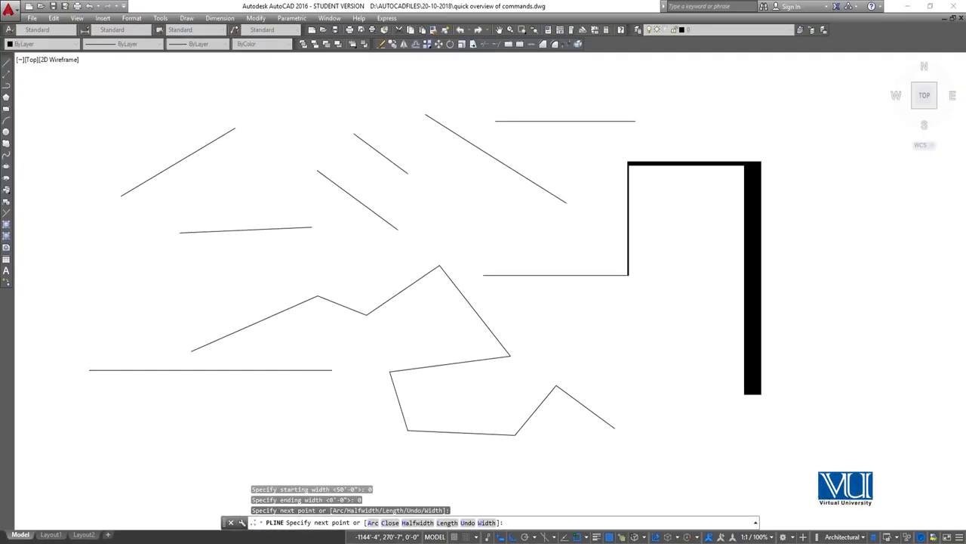
key("Escape")
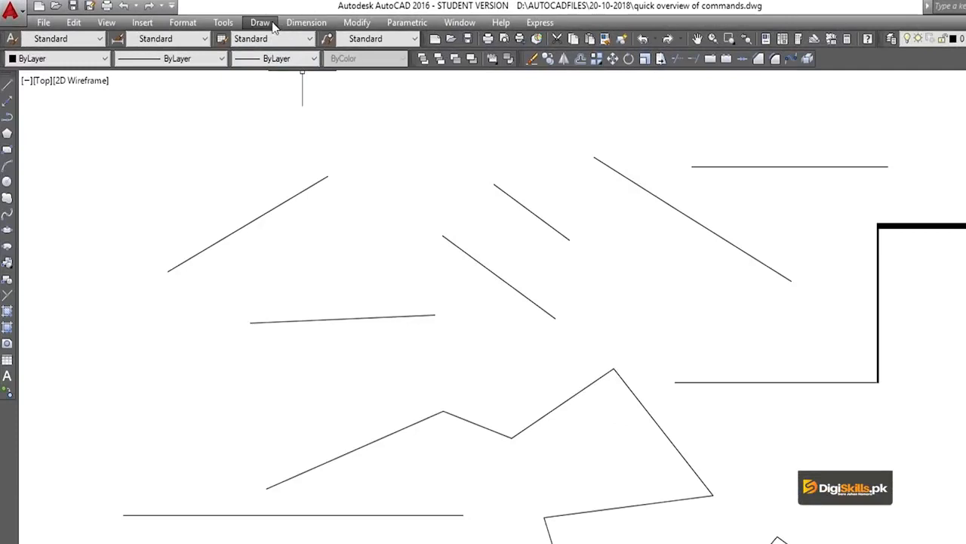
- Draw a 6-sided polygon with the Inscribed in circle option in the empty area above the zigzag's left end
left_click(262, 23)
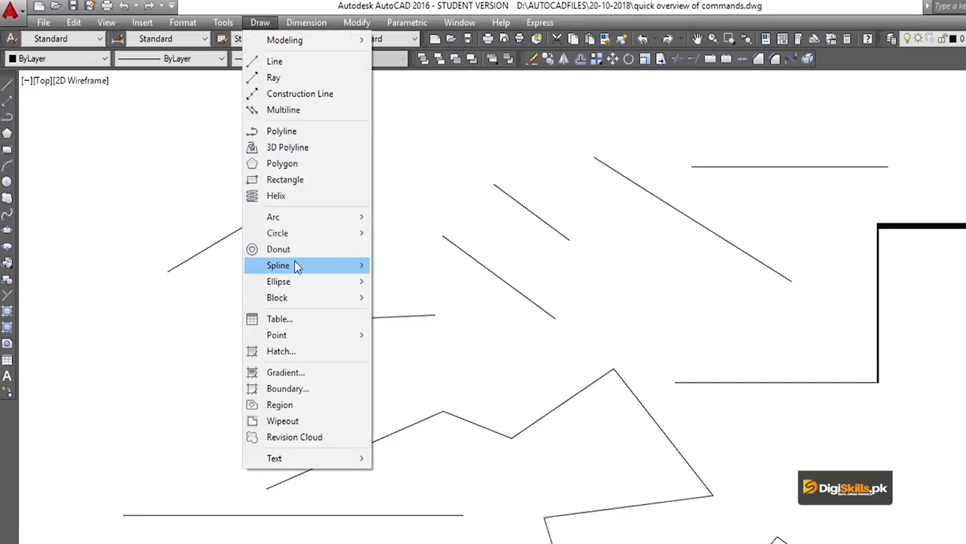
left_click(283, 163)
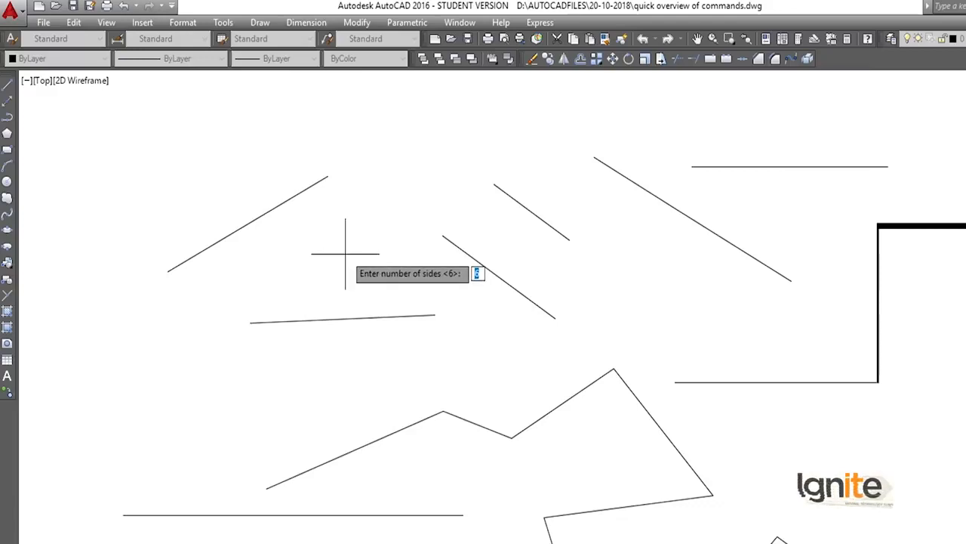
key("Return")
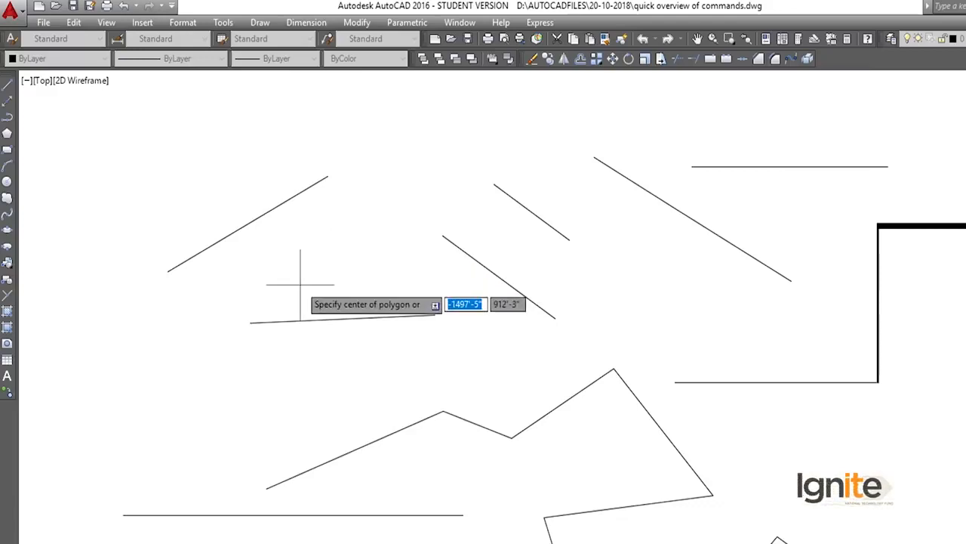
left_click(230, 379)
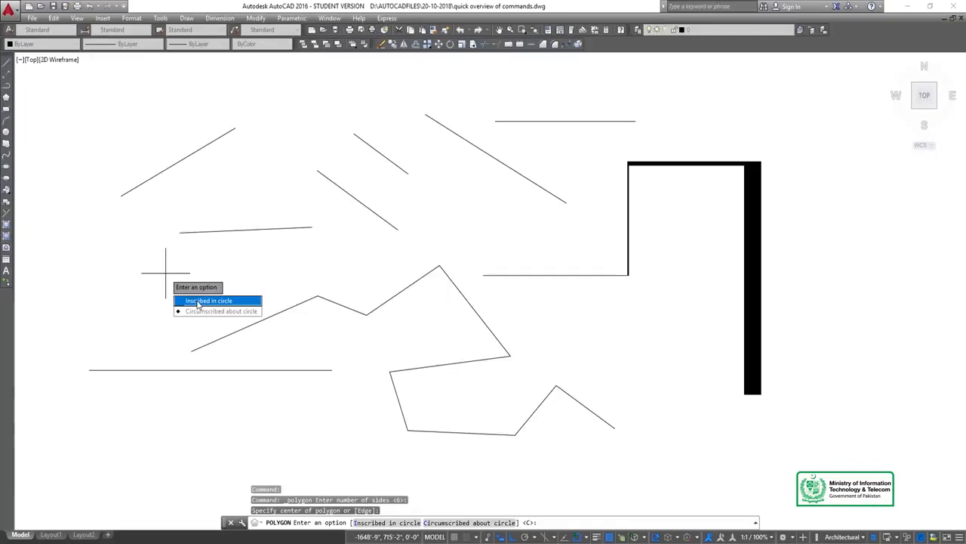
left_click(198, 301)
left_click(202, 288)
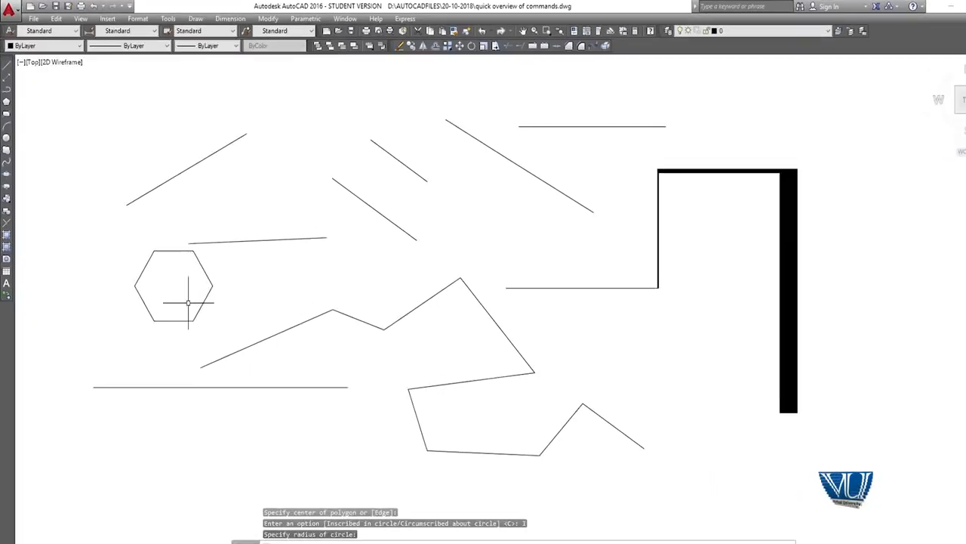
- Draw a circle centred on the hexagon with its radius reaching the hexagon's right corner
type("c")
key("Return")
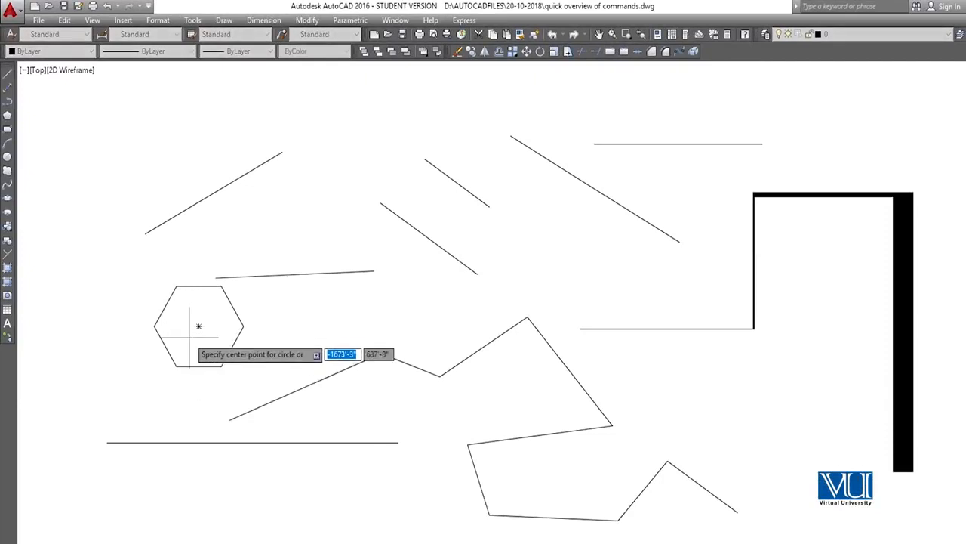
left_click(197, 327)
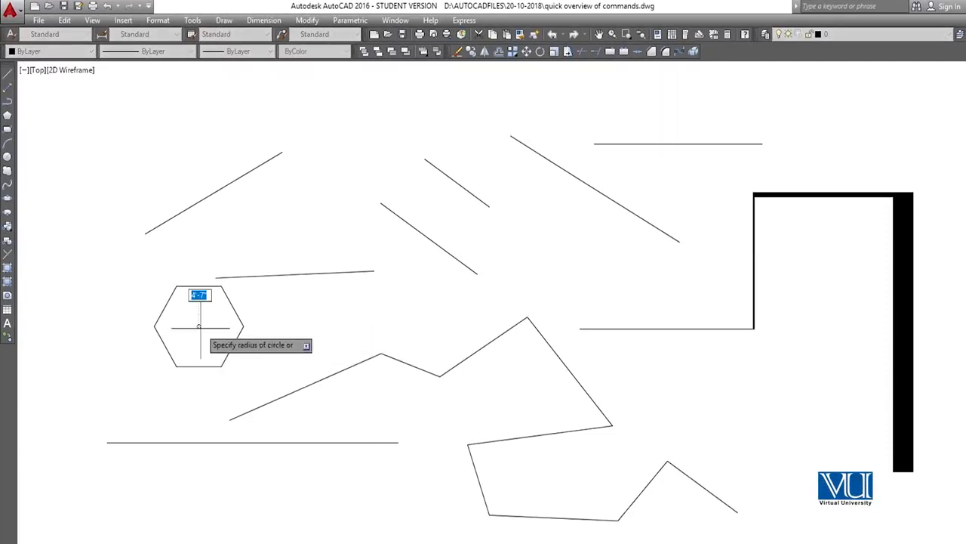
left_click(243, 326)
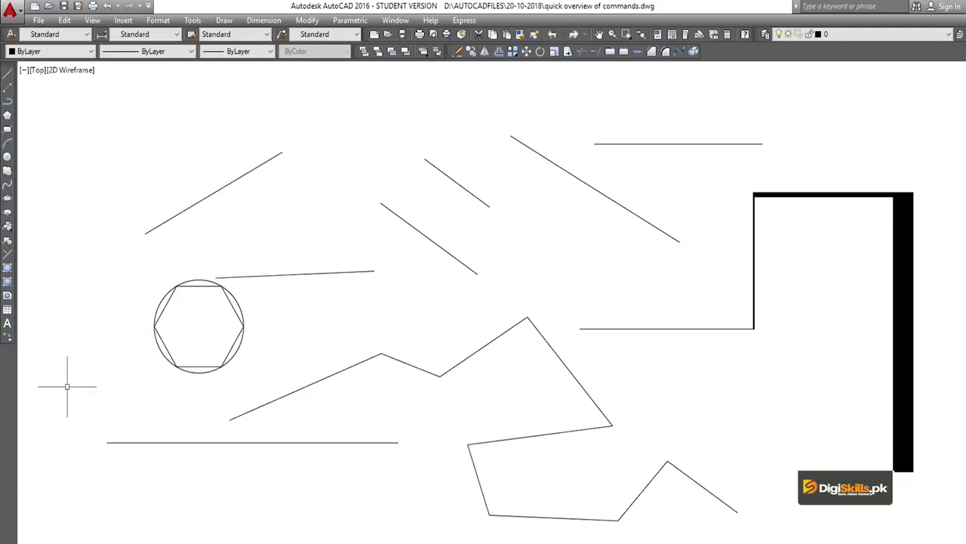